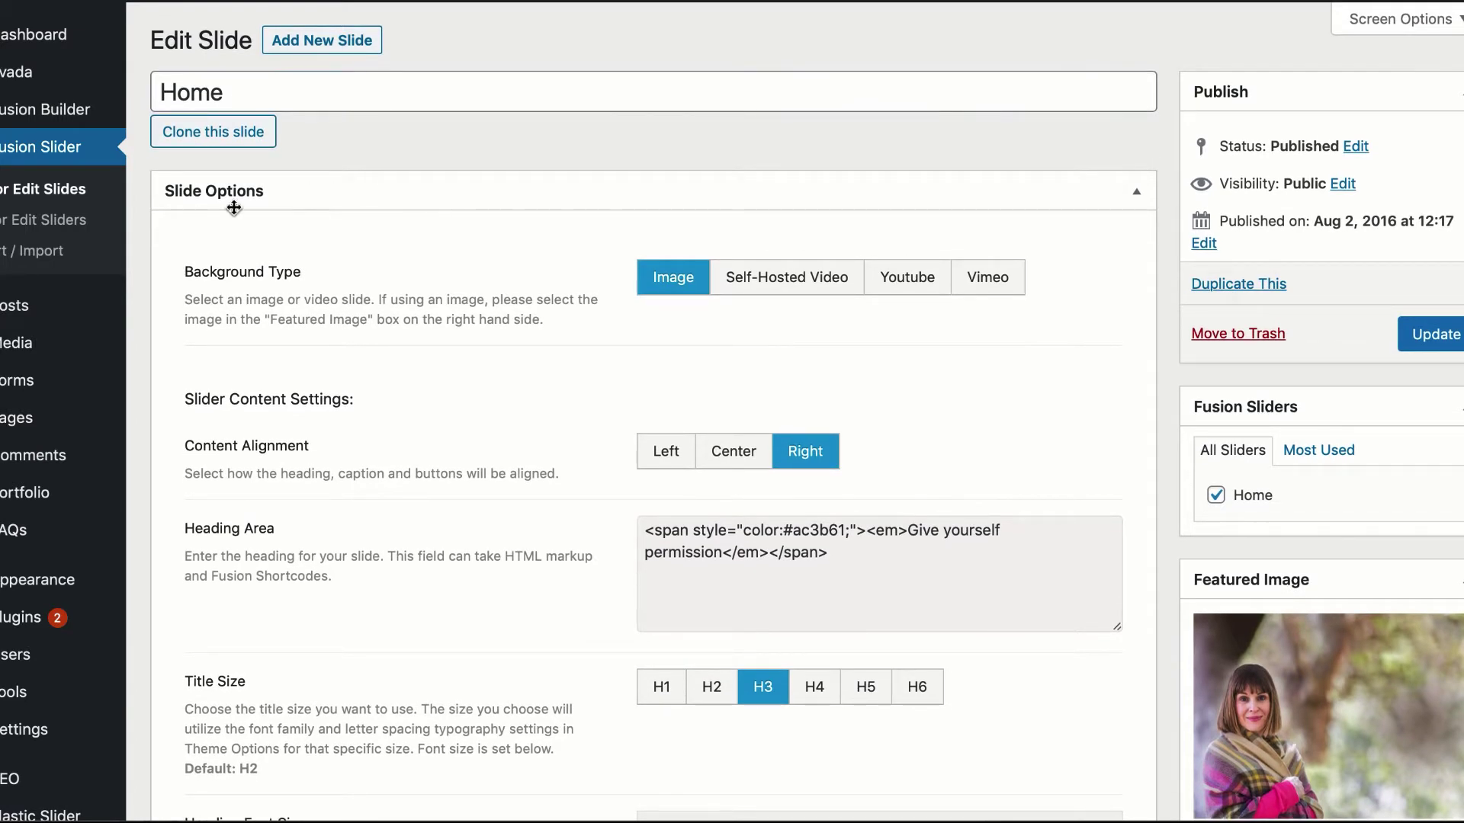
Scroll to the Home slide's button fields and select the Button #1 'Book Your Free 30 Minute Session!' shortcode.
scroll(475, 354, "down", 3)
scroll(475, 355, "down", 5)
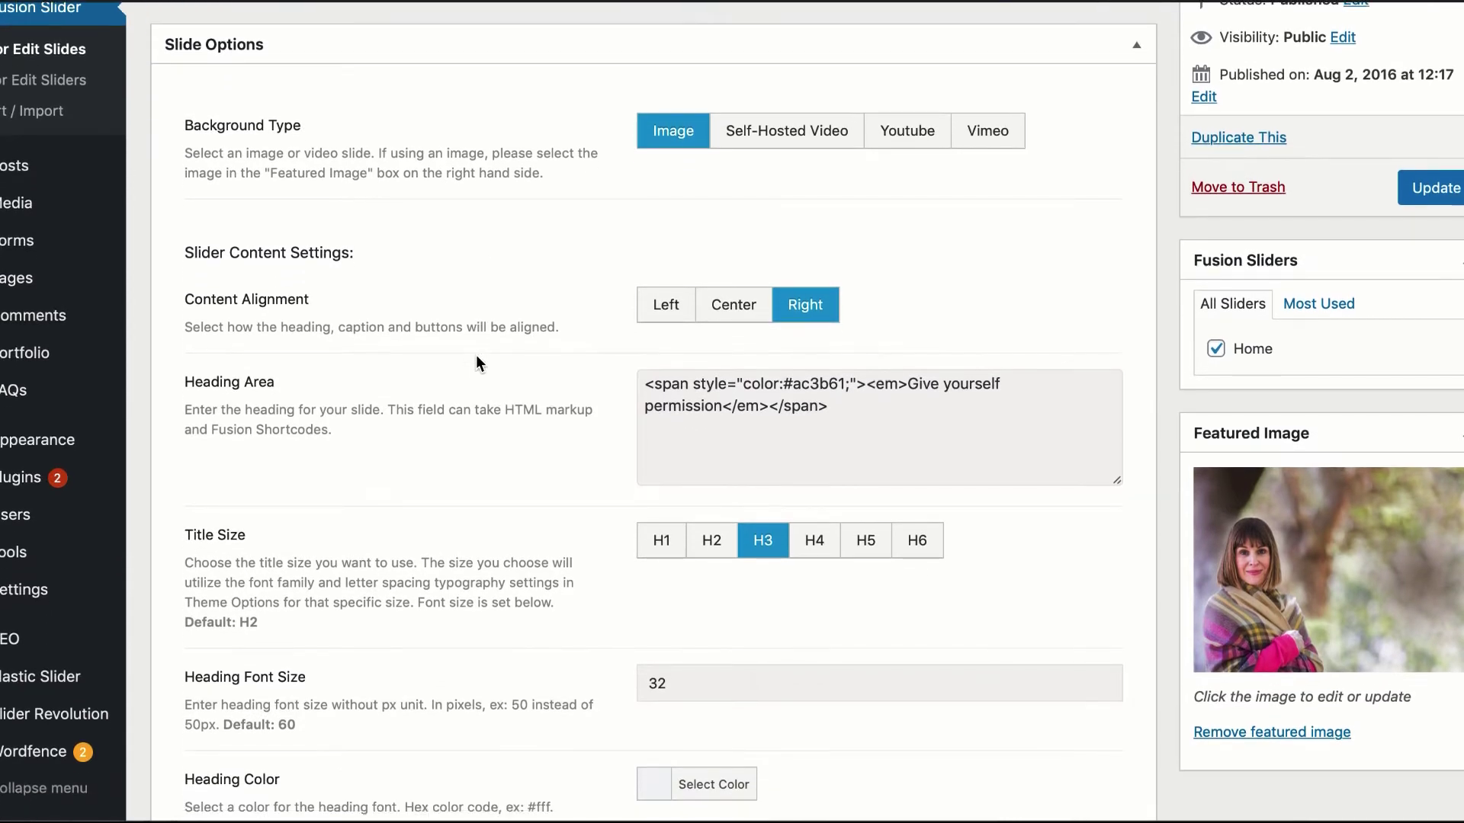
scroll(475, 356, "down", 20)
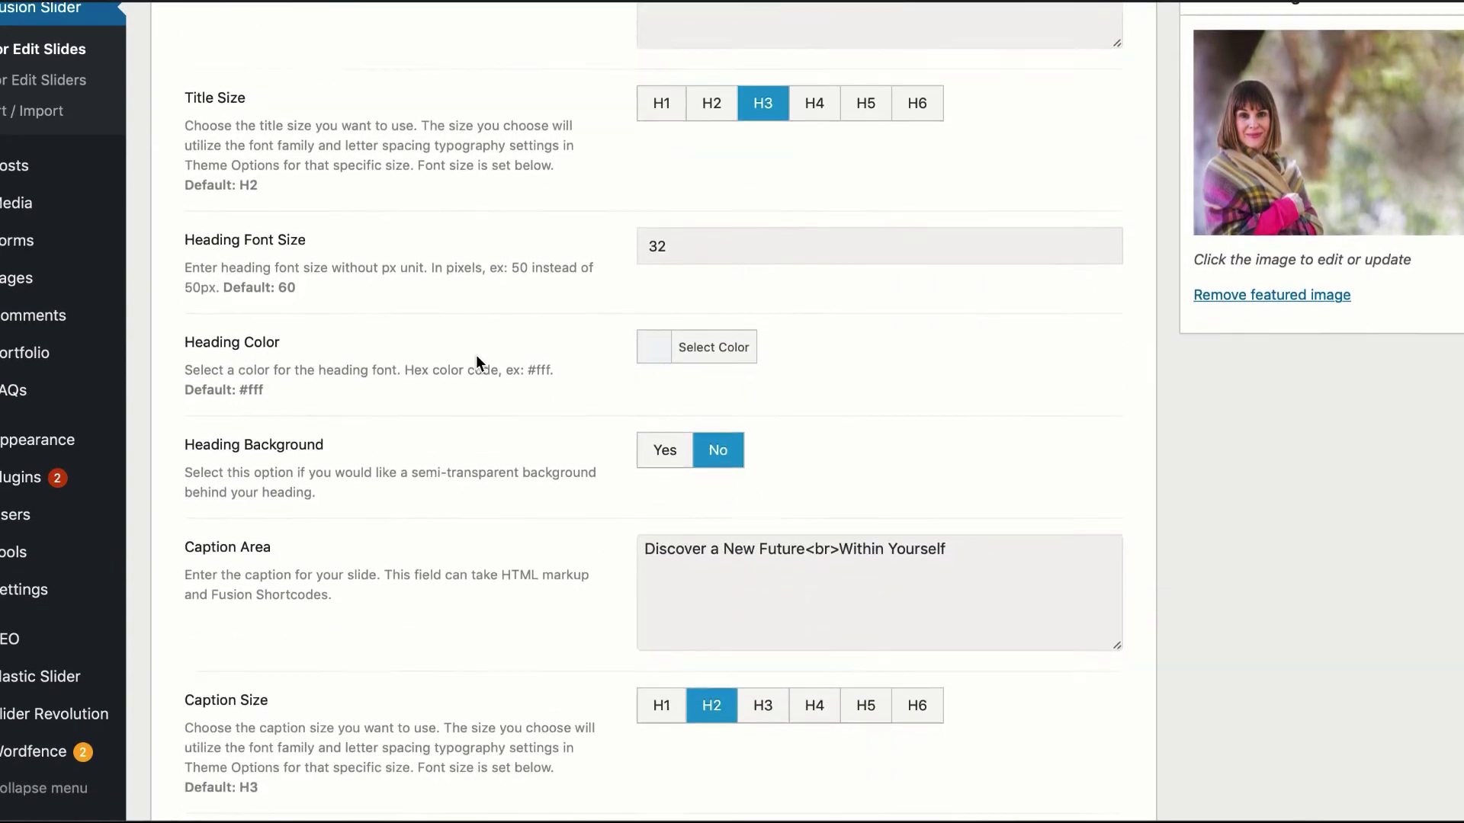
scroll(476, 362, "down", 8)
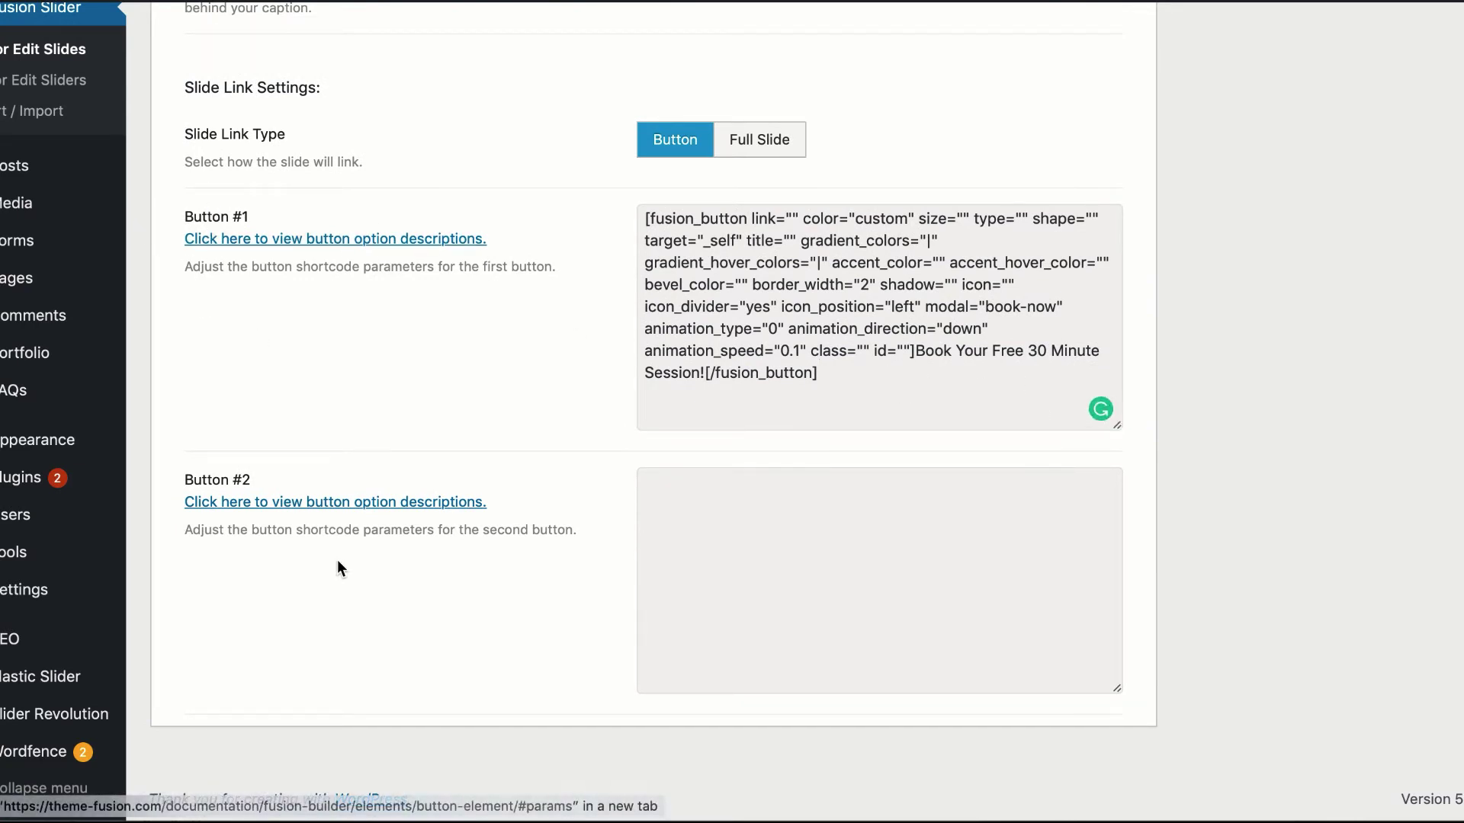
left_click(776, 512)
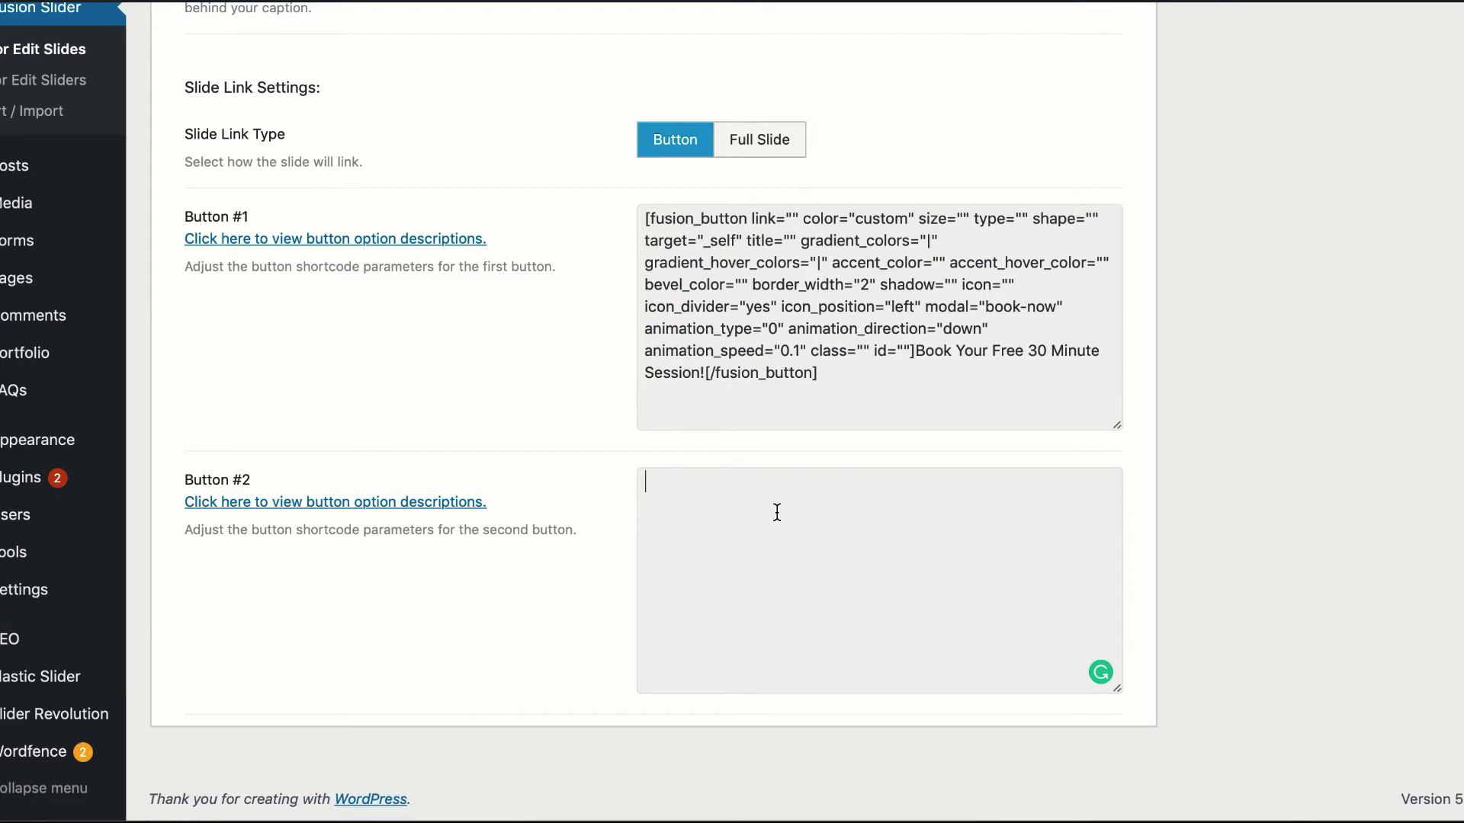
left_click_drag(848, 376, 587, 198)
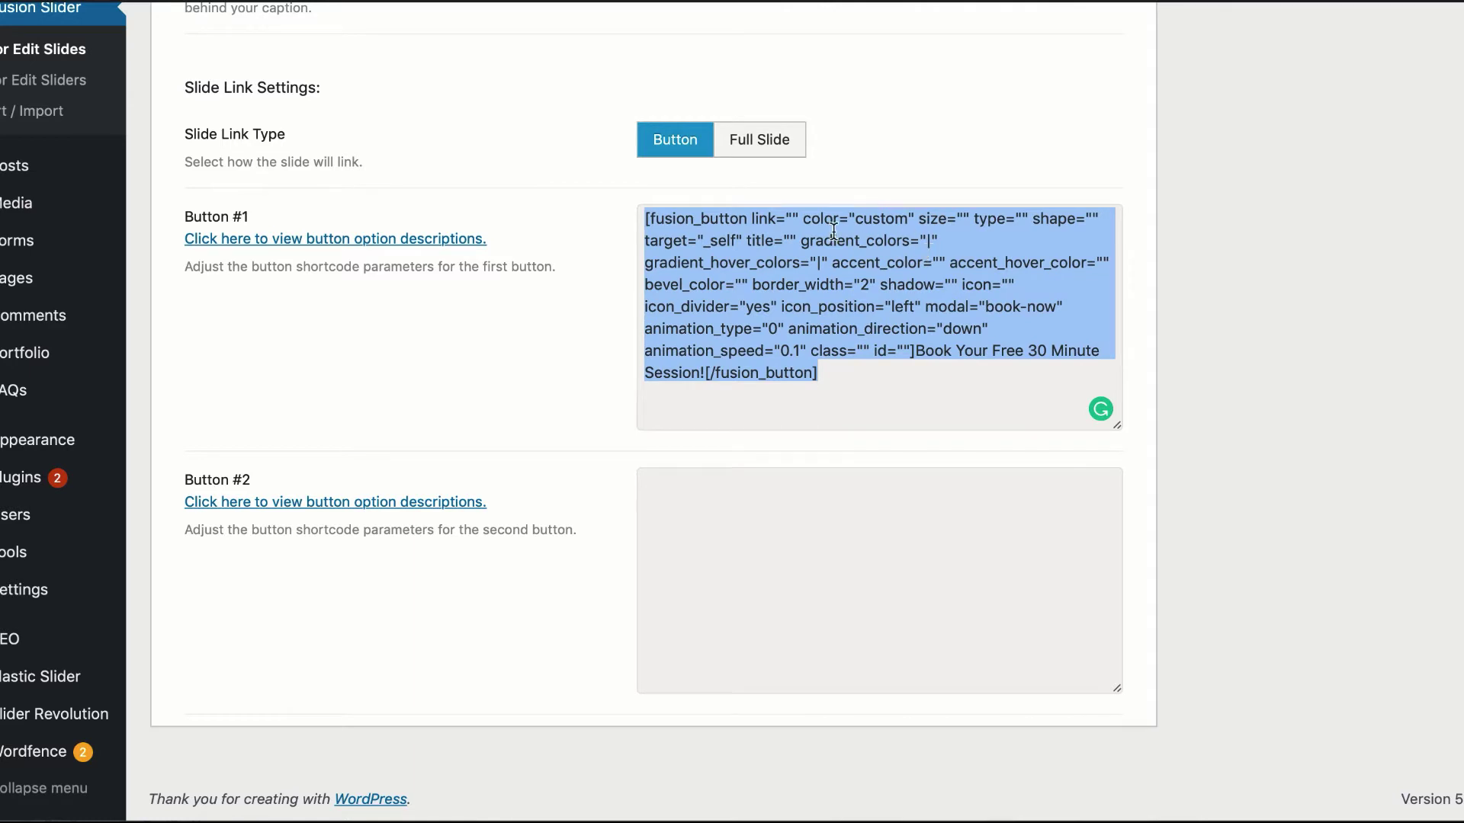
left_click(927, 308)
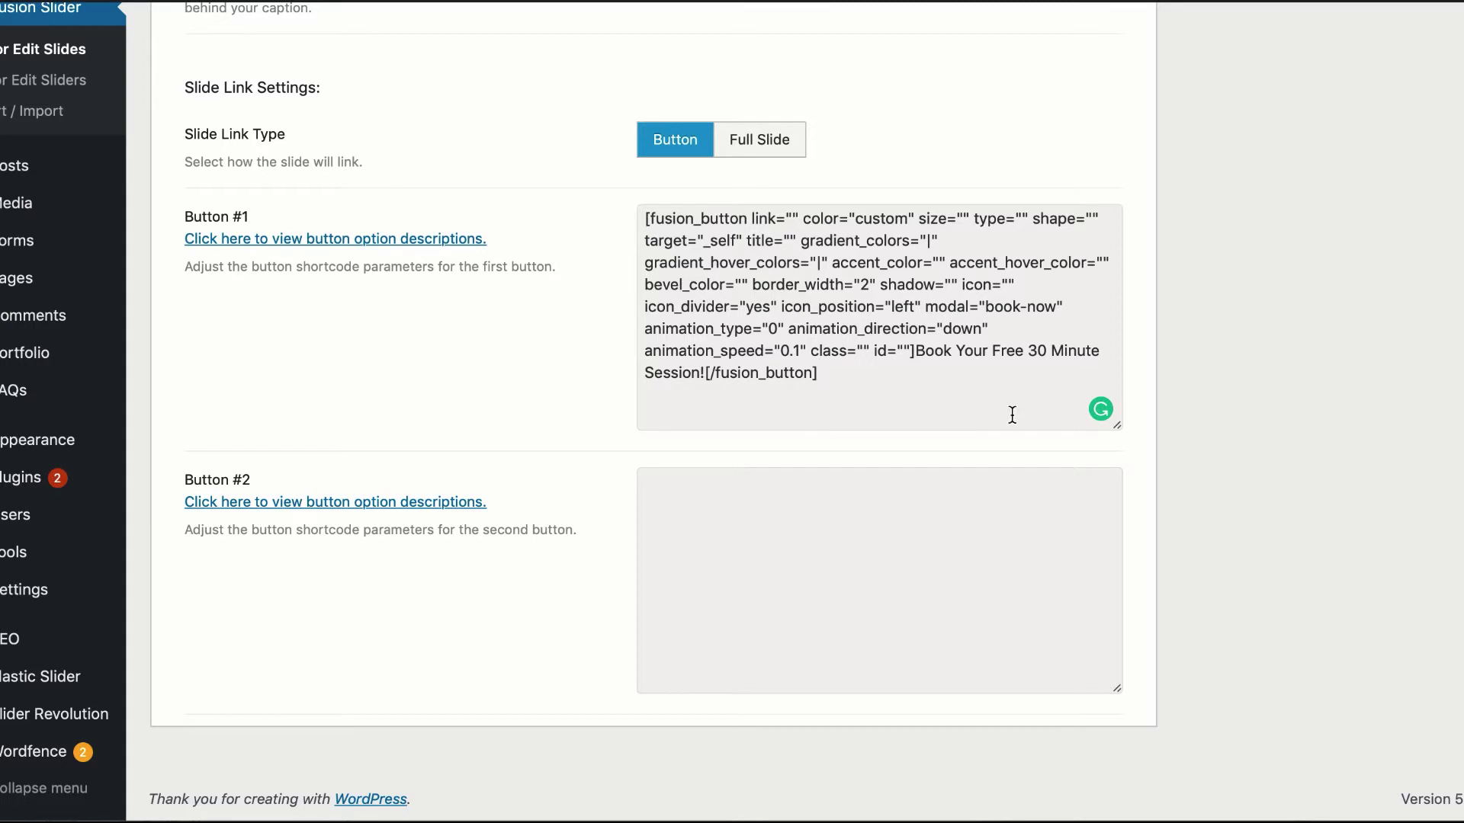
left_click(916, 351)
left_click_drag(916, 350, 706, 370)
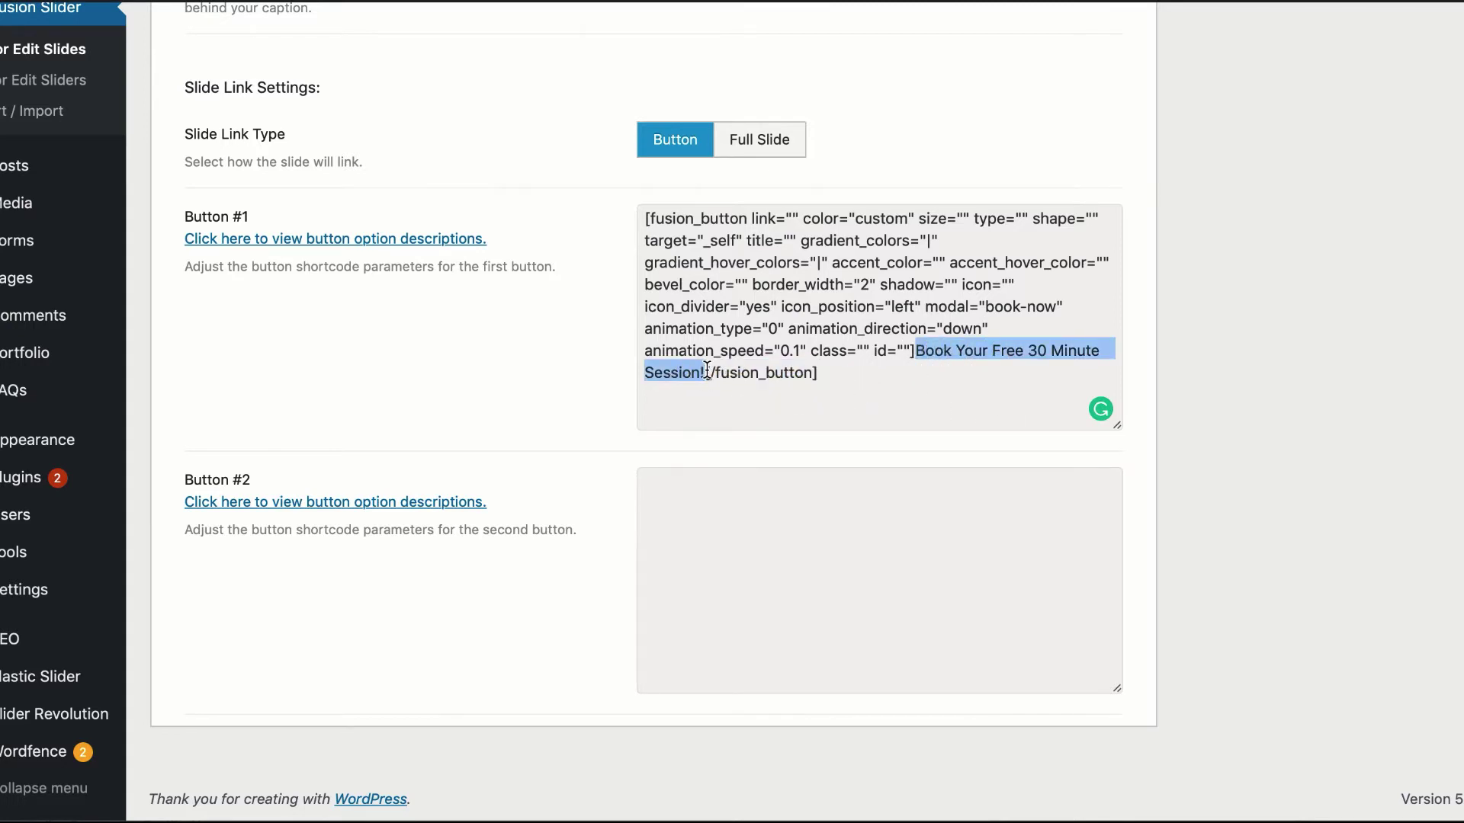
left_click(1013, 329)
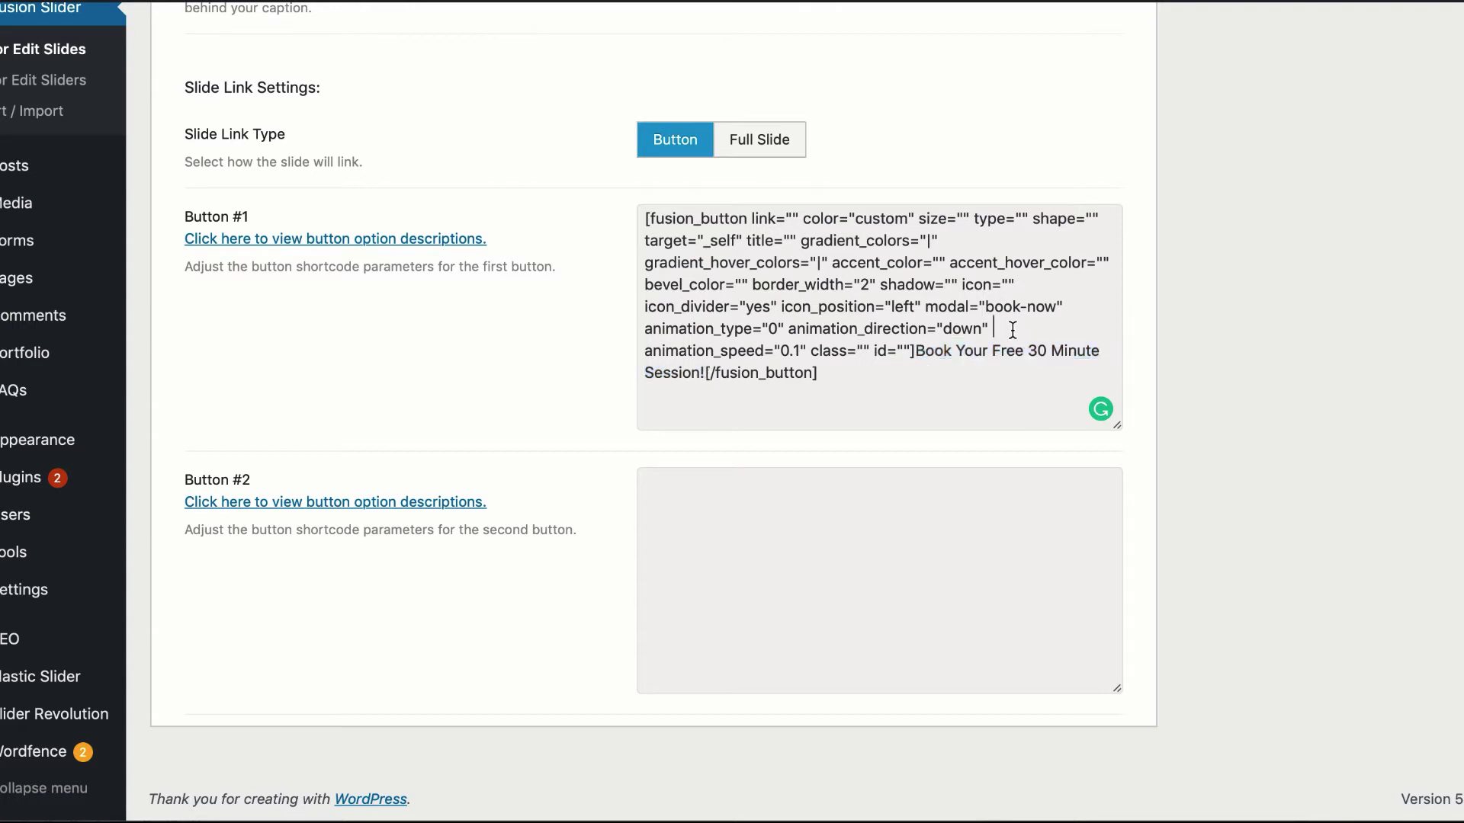
left_click_drag(1057, 308, 930, 311)
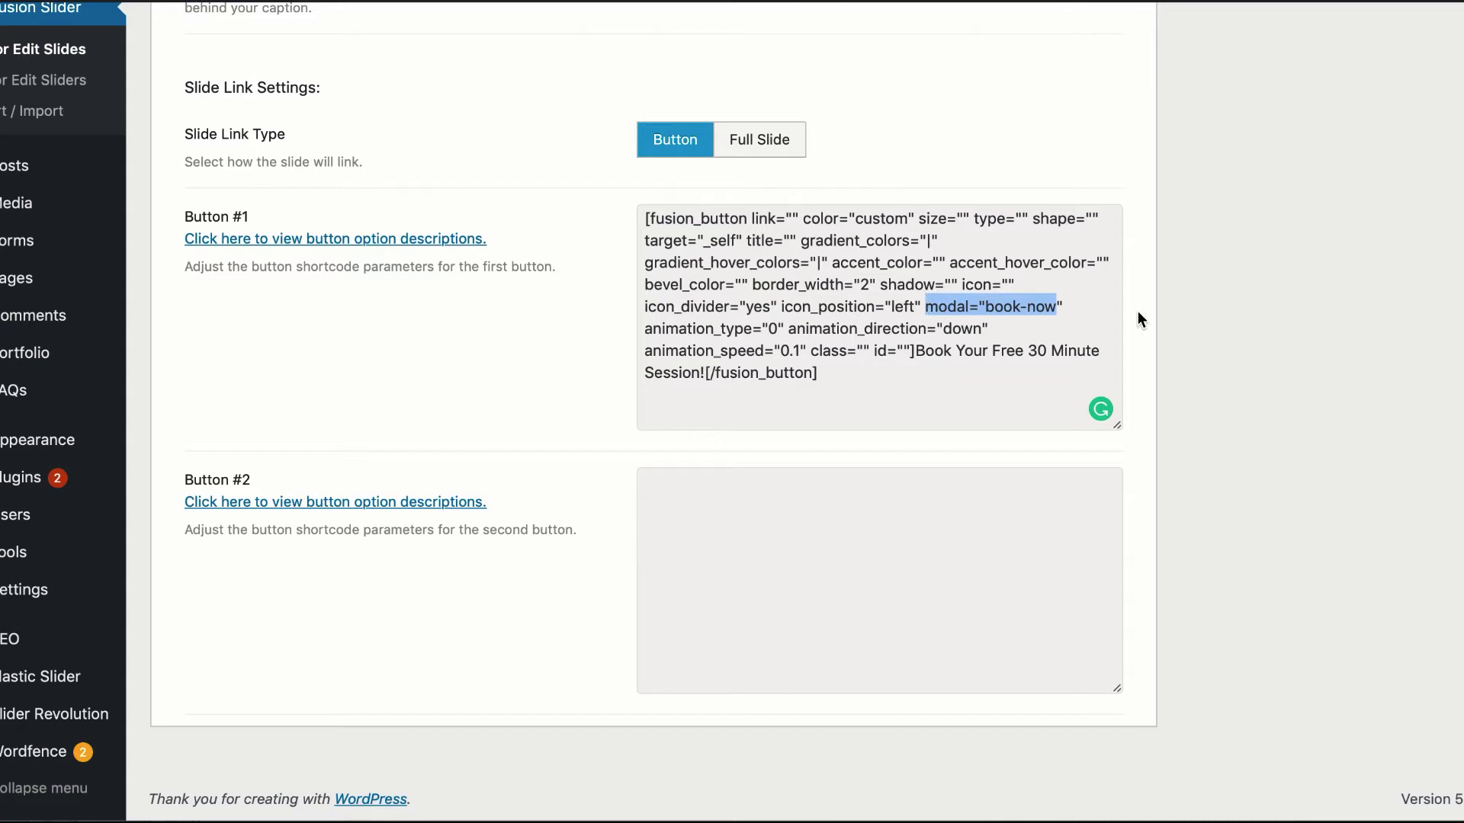
left_click(1062, 307)
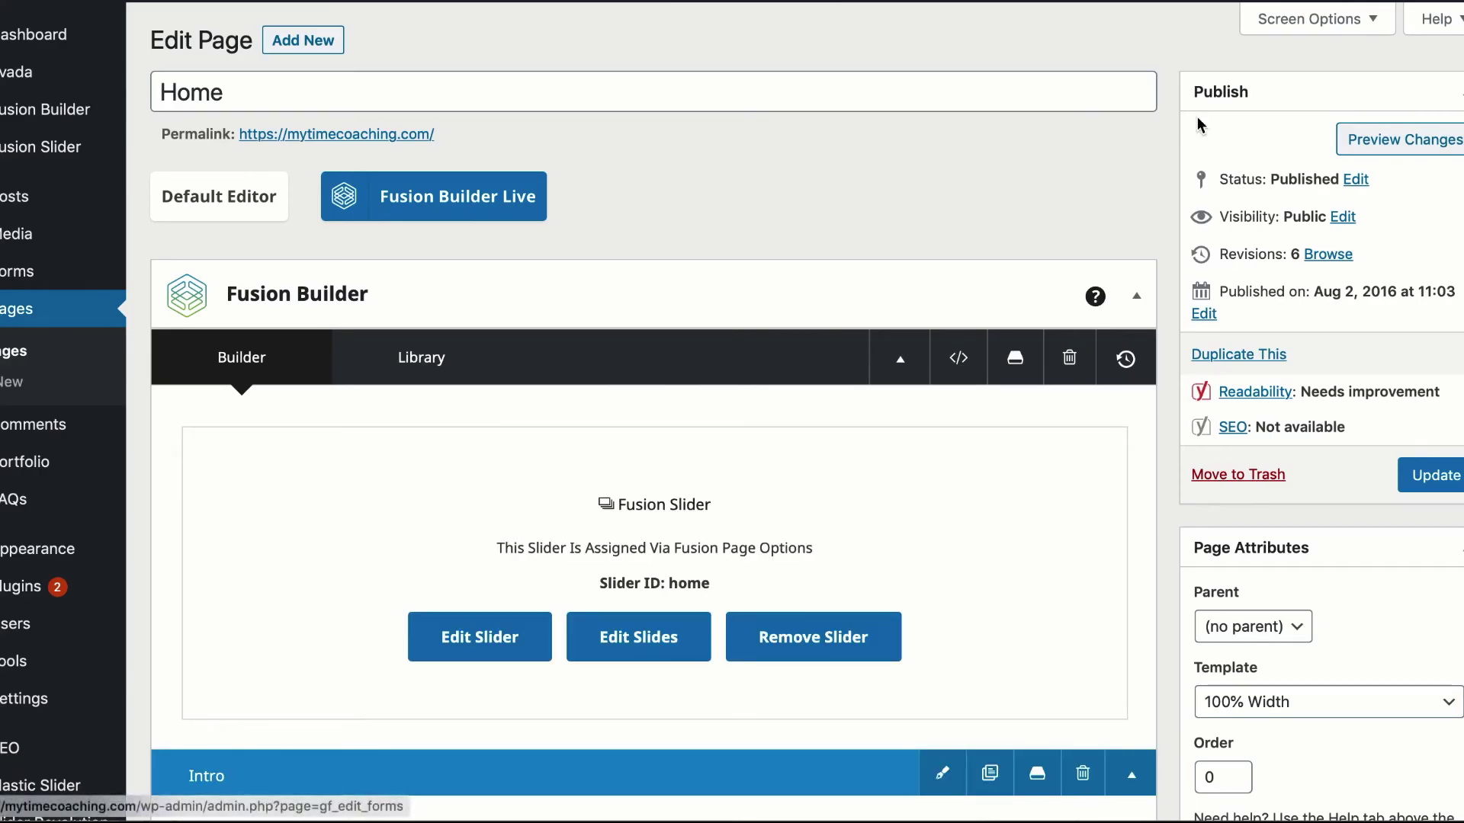
Review the existing 'Book a Session' modal's settings on the Home page and close them unchanged.
scroll(1178, 461, "down", 15)
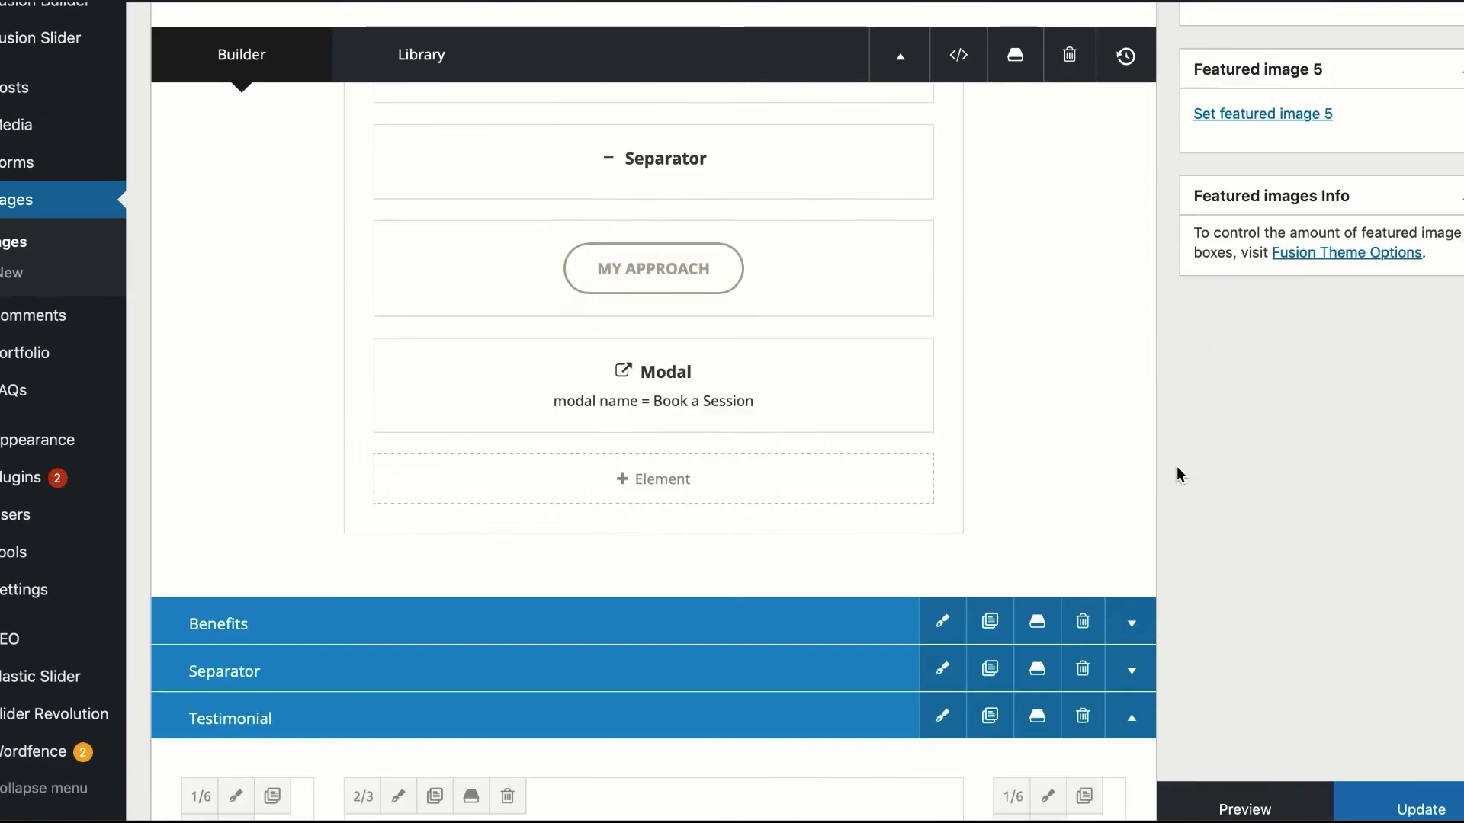
scroll(1177, 474, "down", 2)
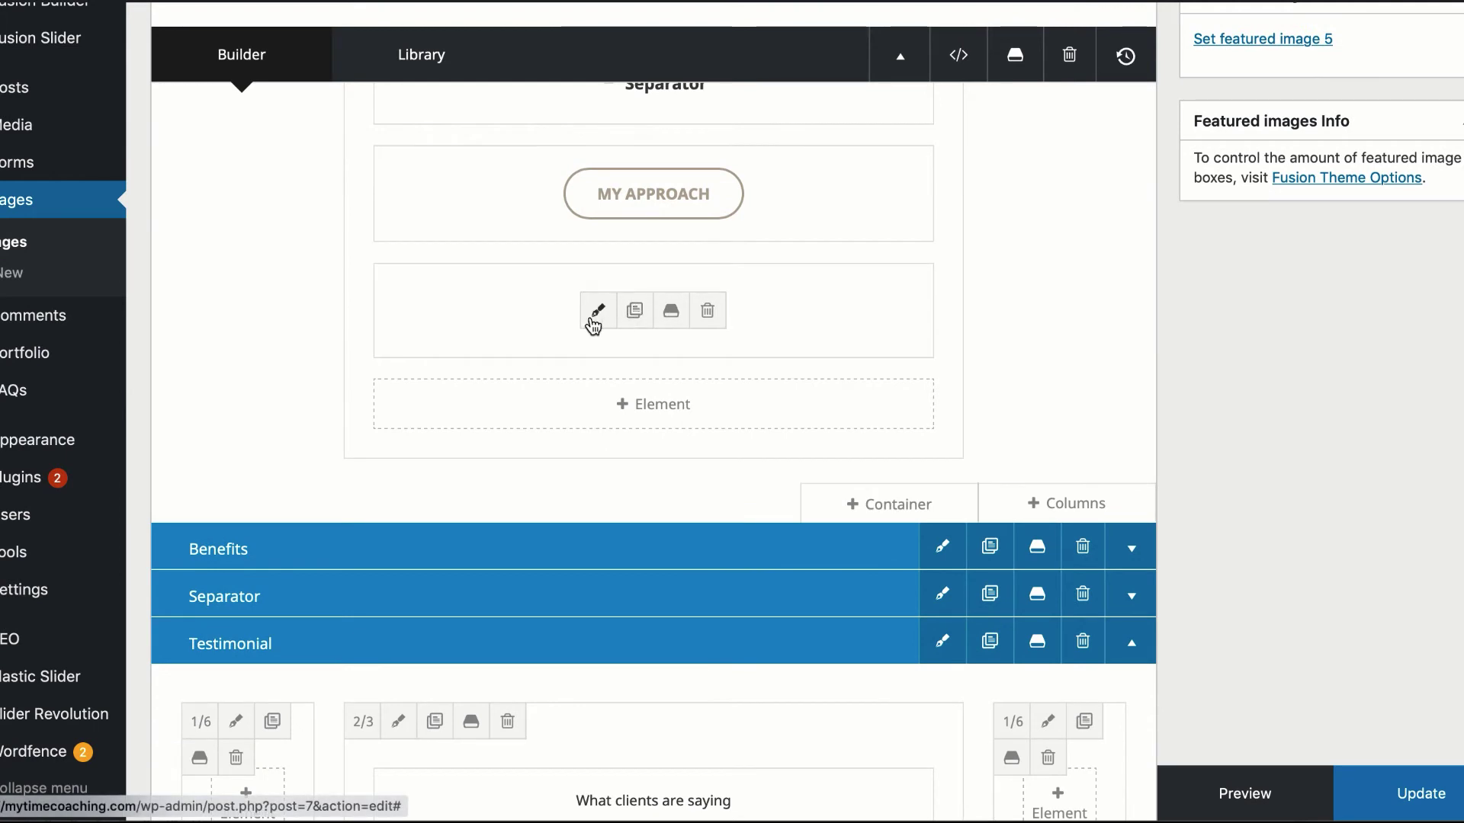
left_click(596, 312)
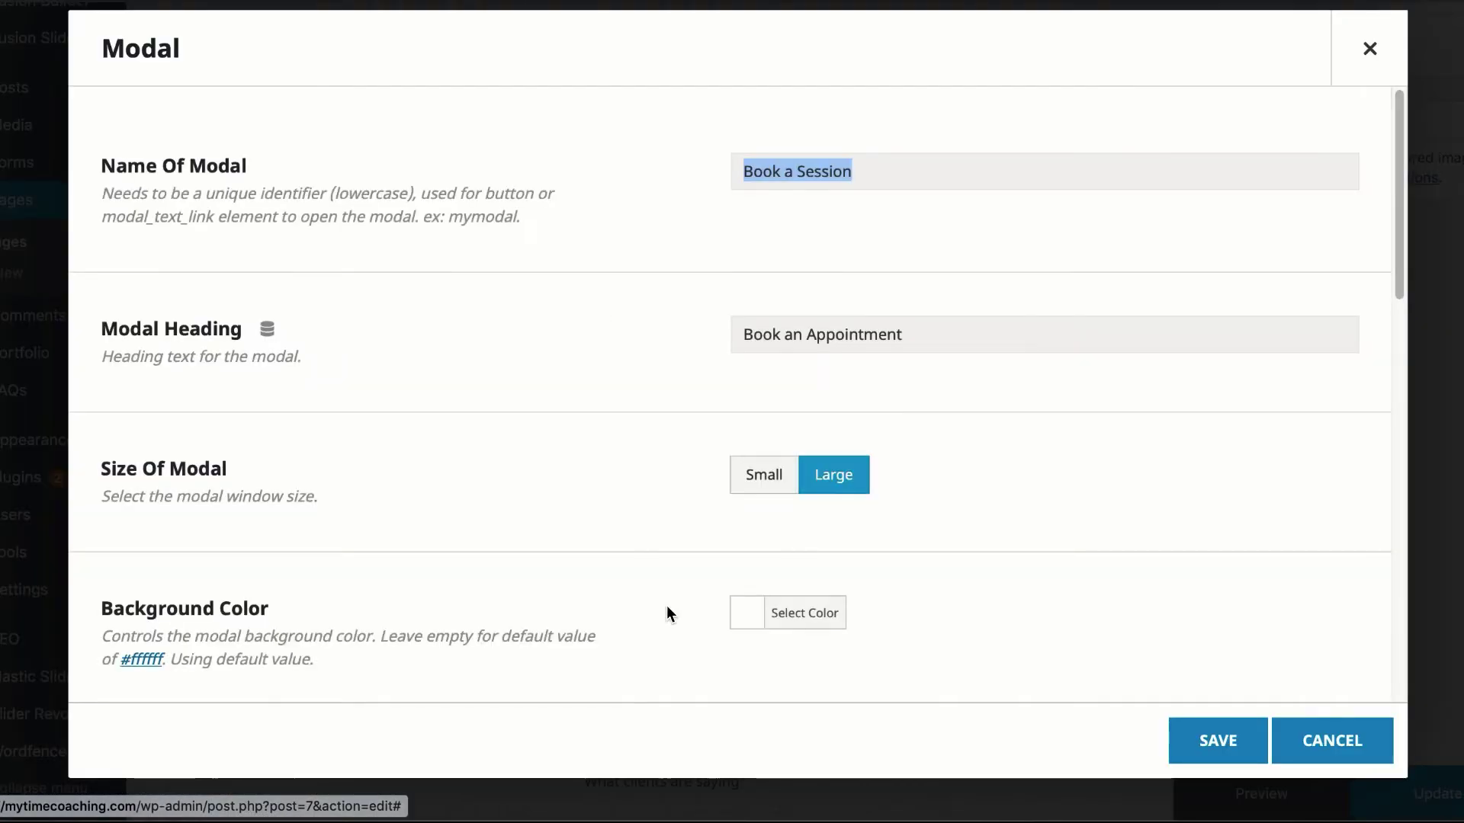
scroll(1246, 360, "down", 2)
scroll(1245, 360, "up", 2)
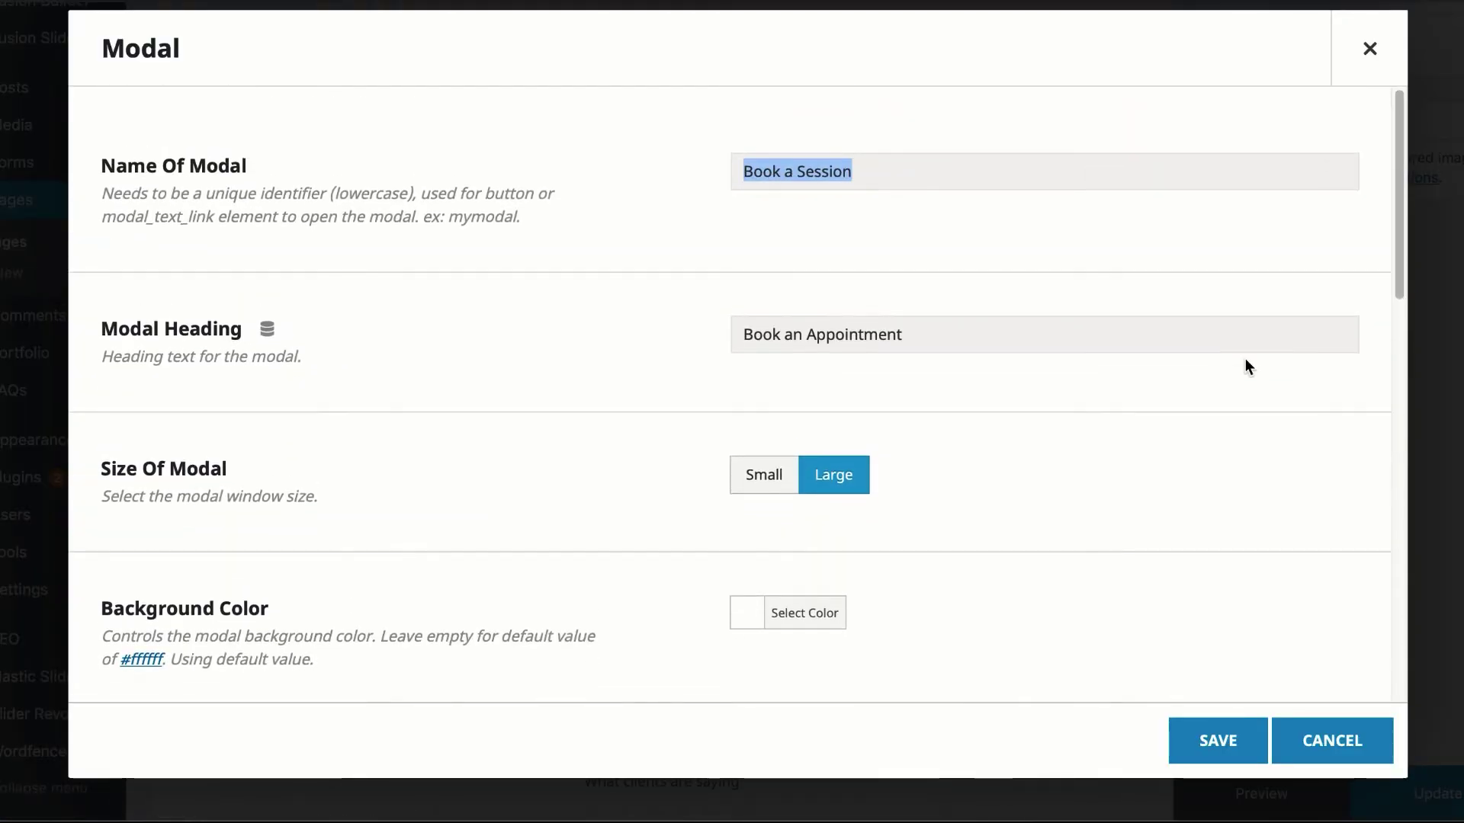
left_click(1373, 50)
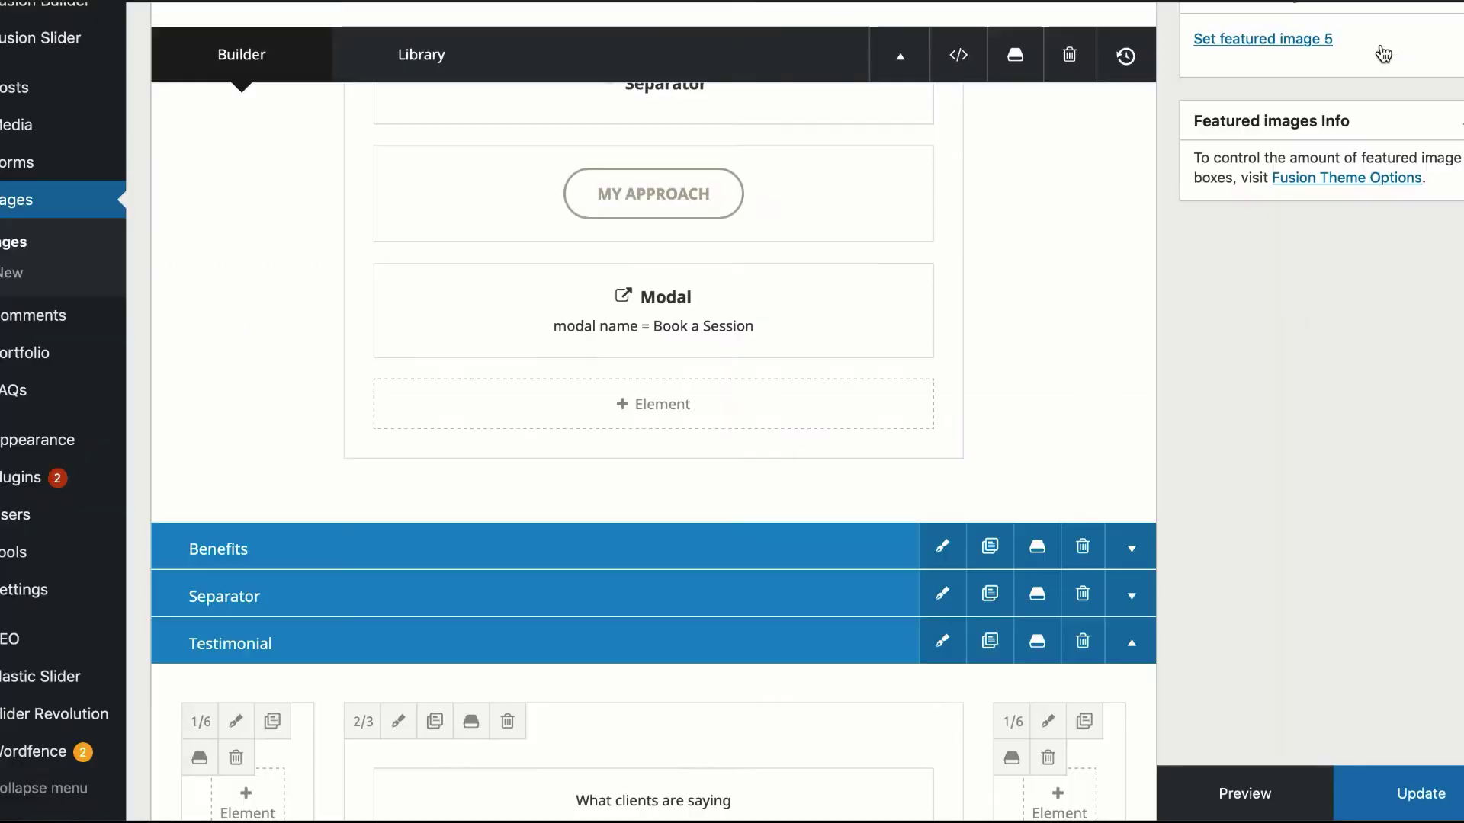
Insert a new Modal element into the Home page column and scroll to its Contents of Modal field.
left_click(666, 384)
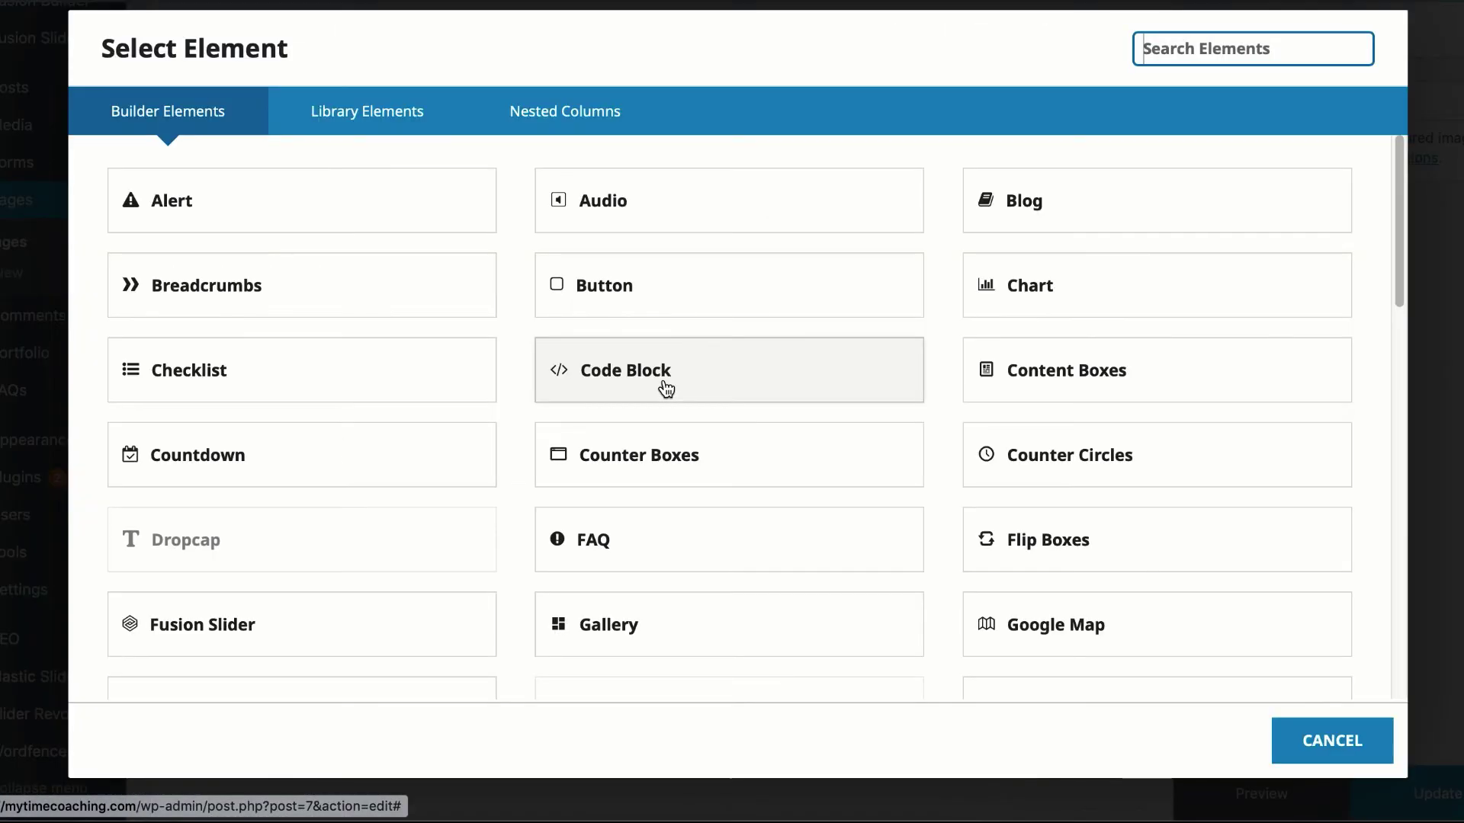
scroll(939, 555, "down", 5)
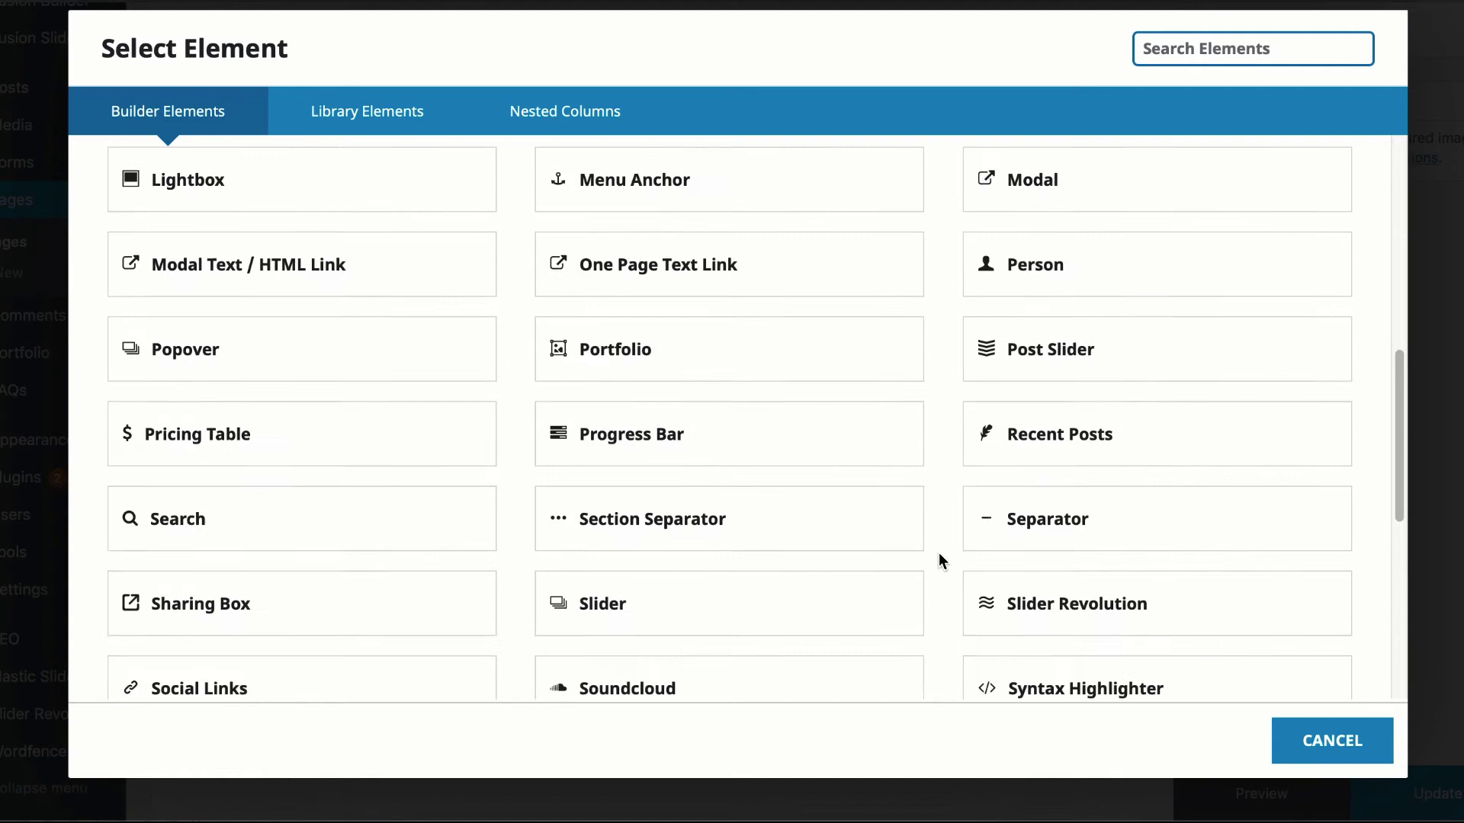
scroll(939, 555, "down", 5)
scroll(939, 555, "up", 5)
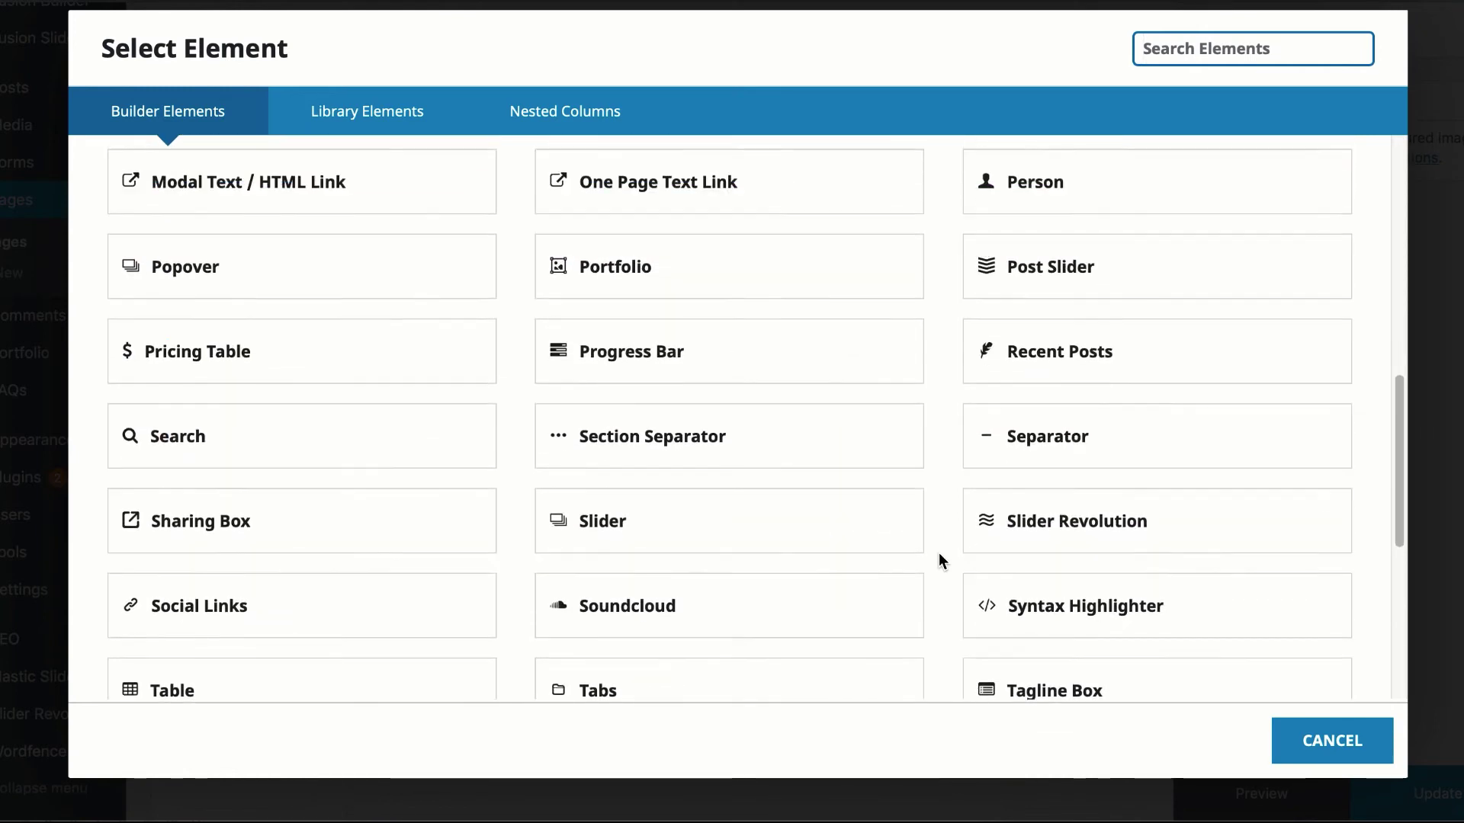
scroll(939, 552, "up", 3)
left_click(1090, 312)
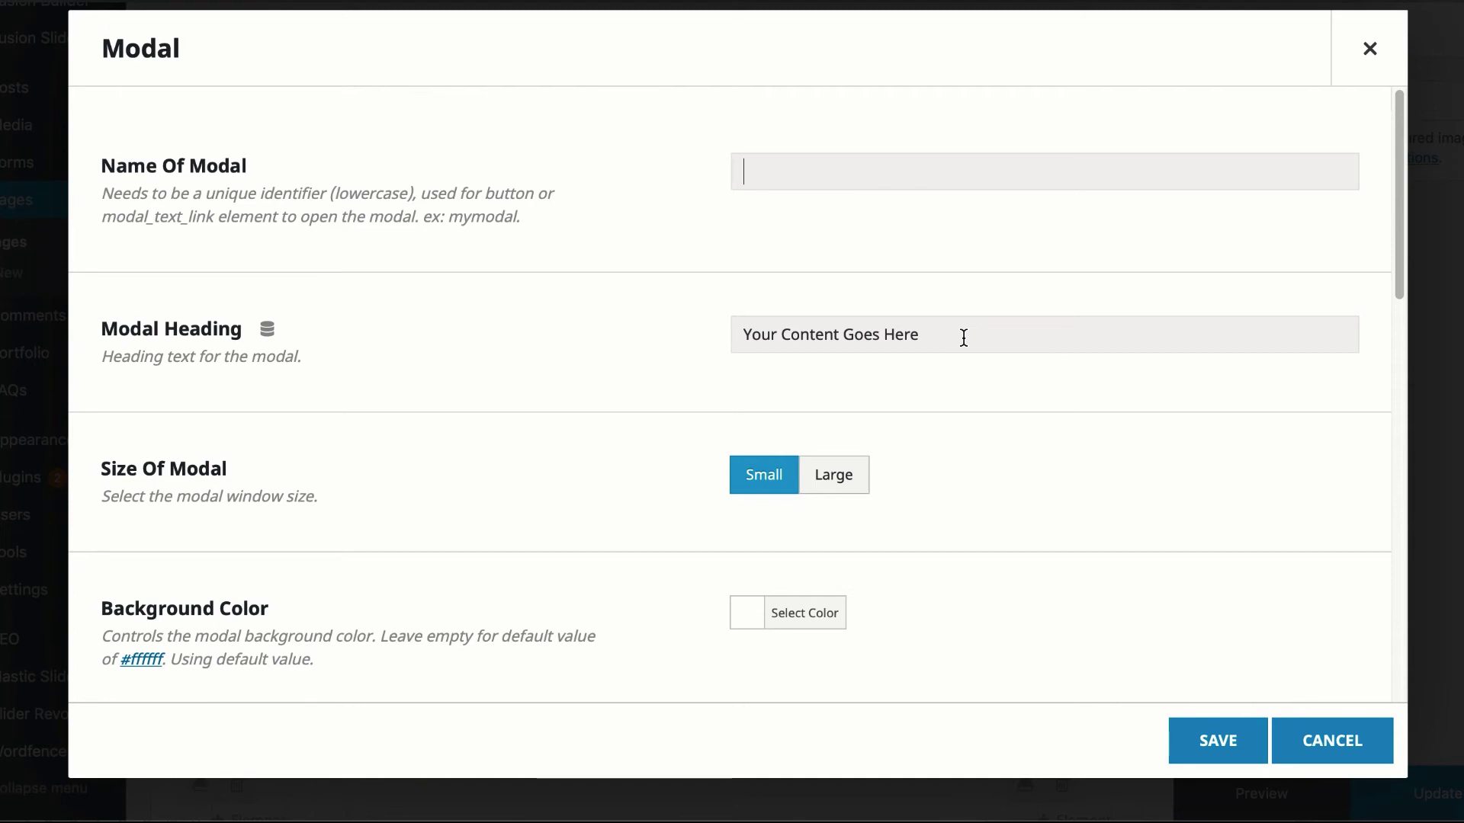
scroll(964, 337, "down", 10)
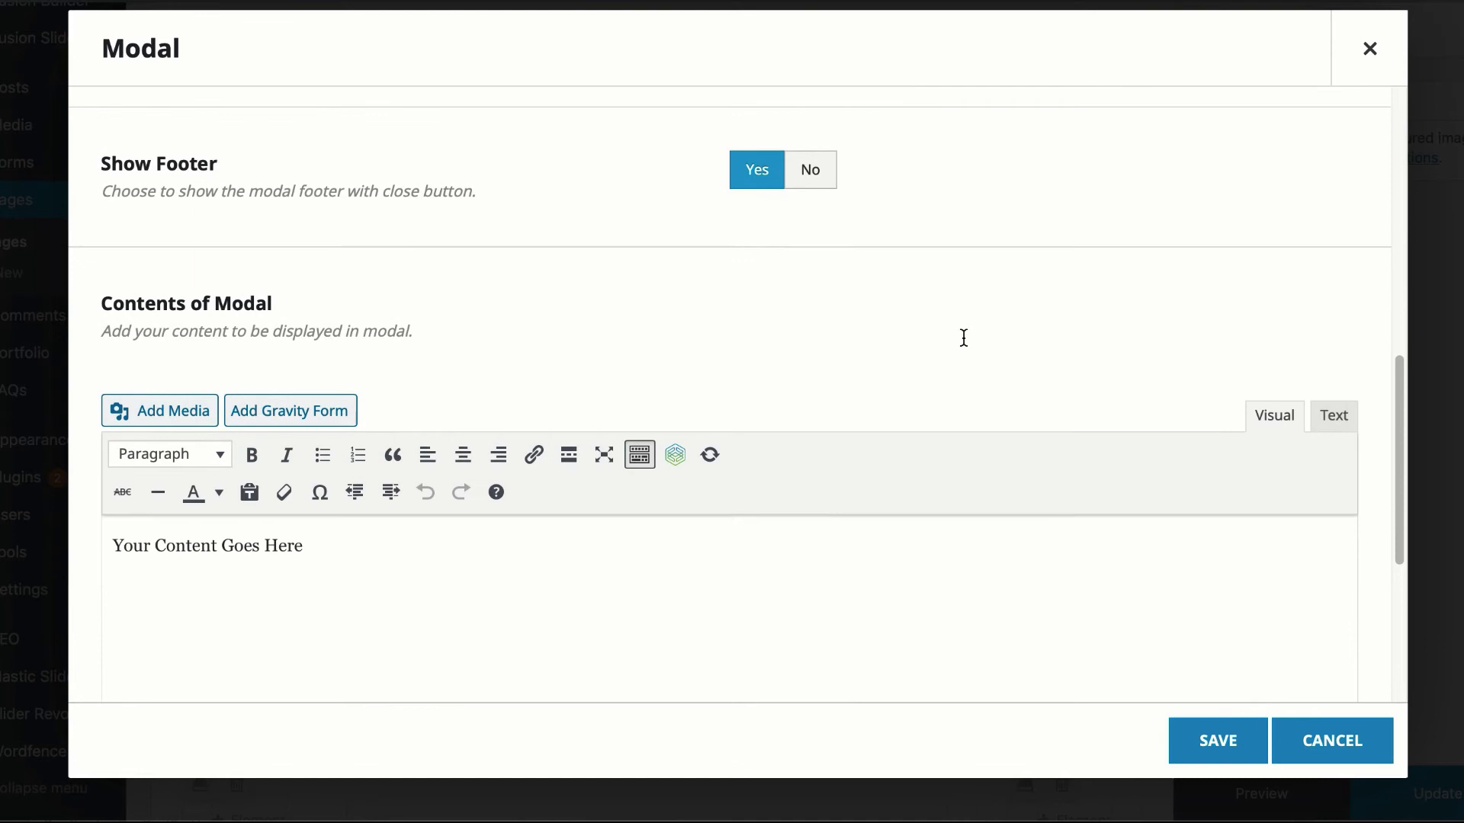
scroll(963, 337, "down", 5)
scroll(964, 337, "up", 2)
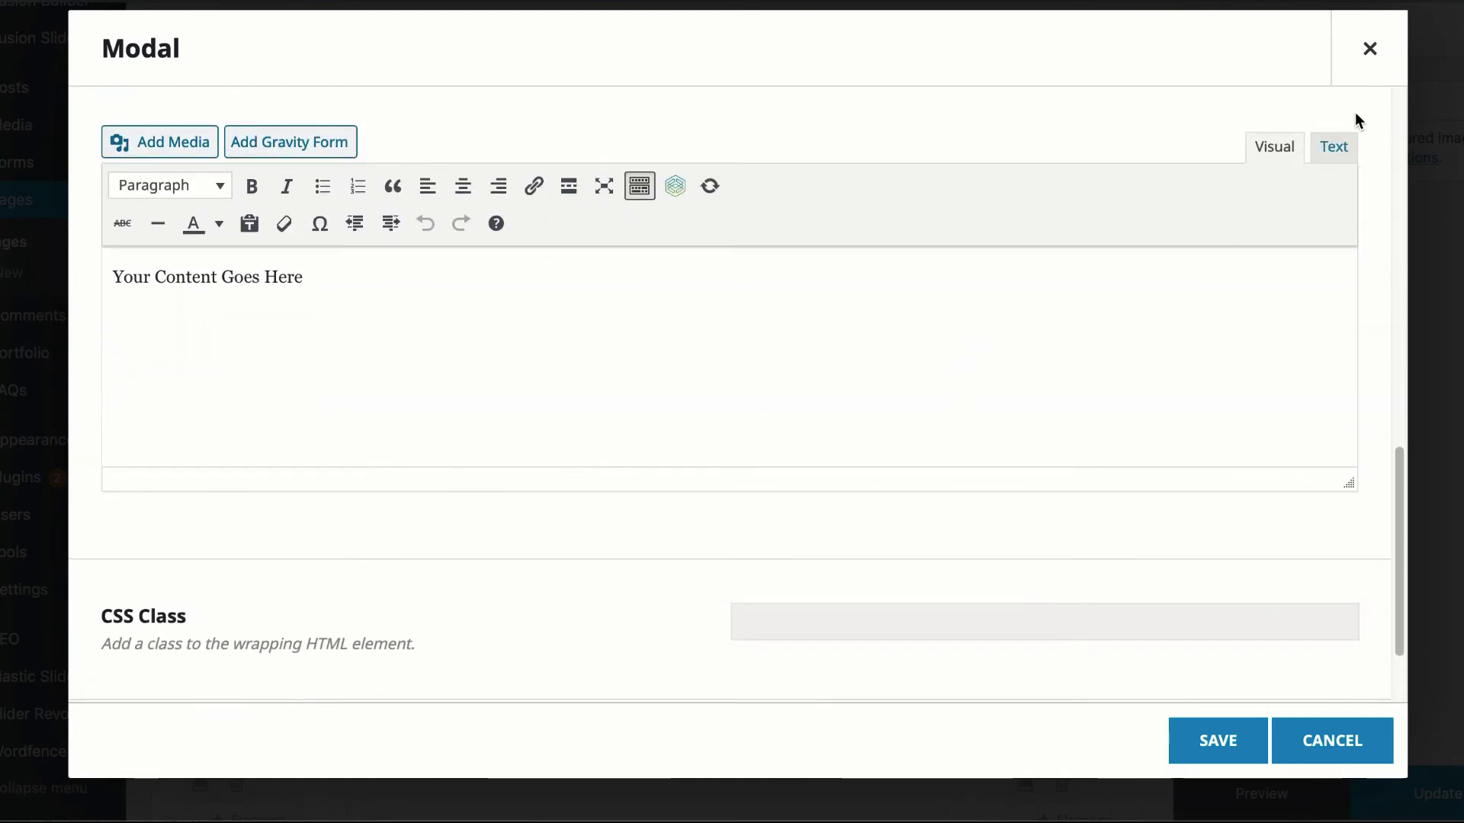
Replace the modal's placeholder contents with the Calendly inline embed code in the Text editor.
left_click(1344, 150)
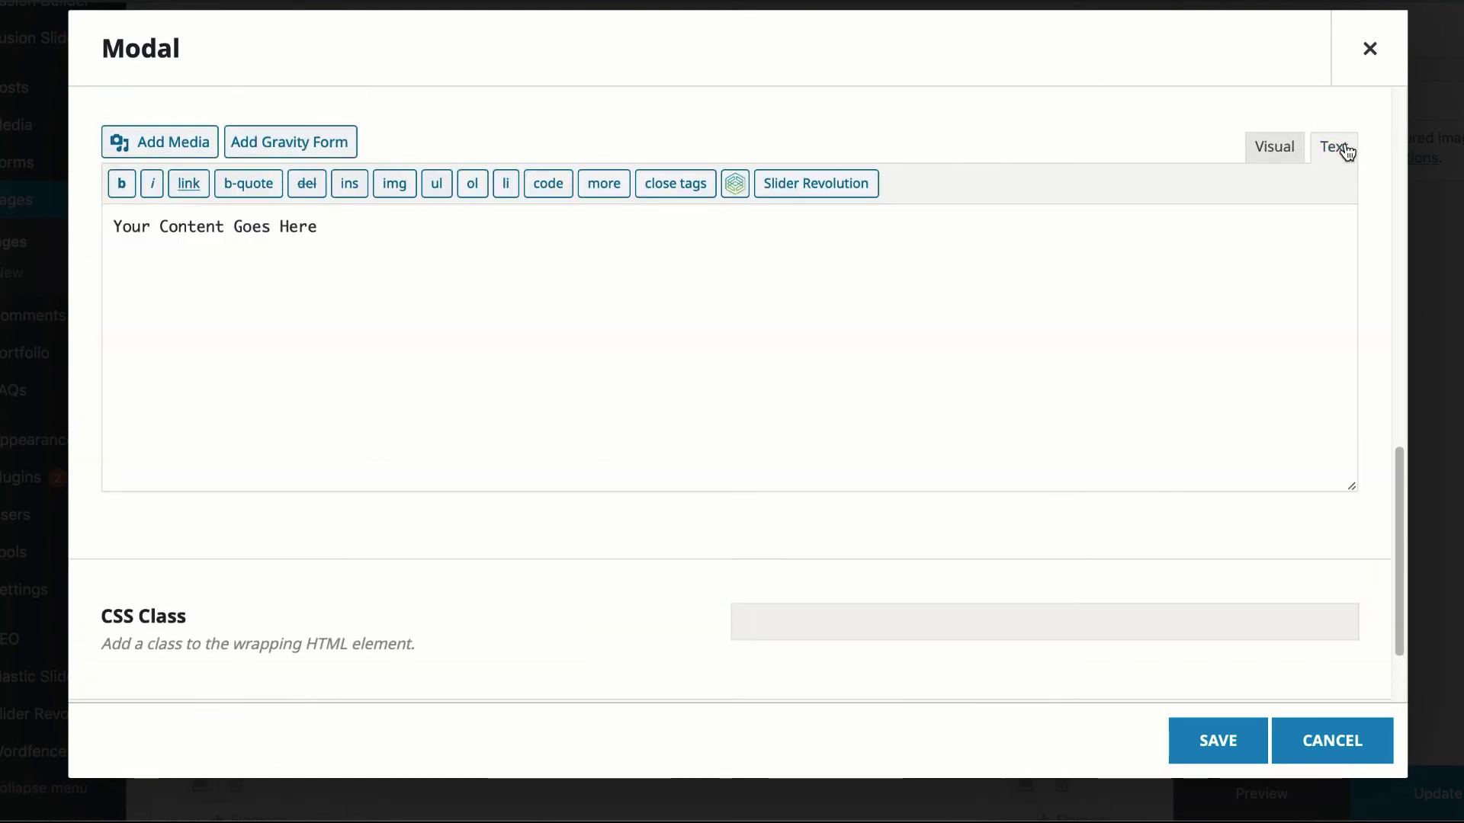
left_click(919, 246)
key("ctrl+a")
type("<!-- Calendly inline widget begin --> <div class=\"calendly-inline-widget\" data-url=\"https://calendly.com/my-time\" style=\"min-width:320px;height:630px;\"></div> <script type=\"text/javascript\" src=\"https://assets.calendly.com/assets/external/widget.js\"></script> <!-- Calendly inline widget end -->")
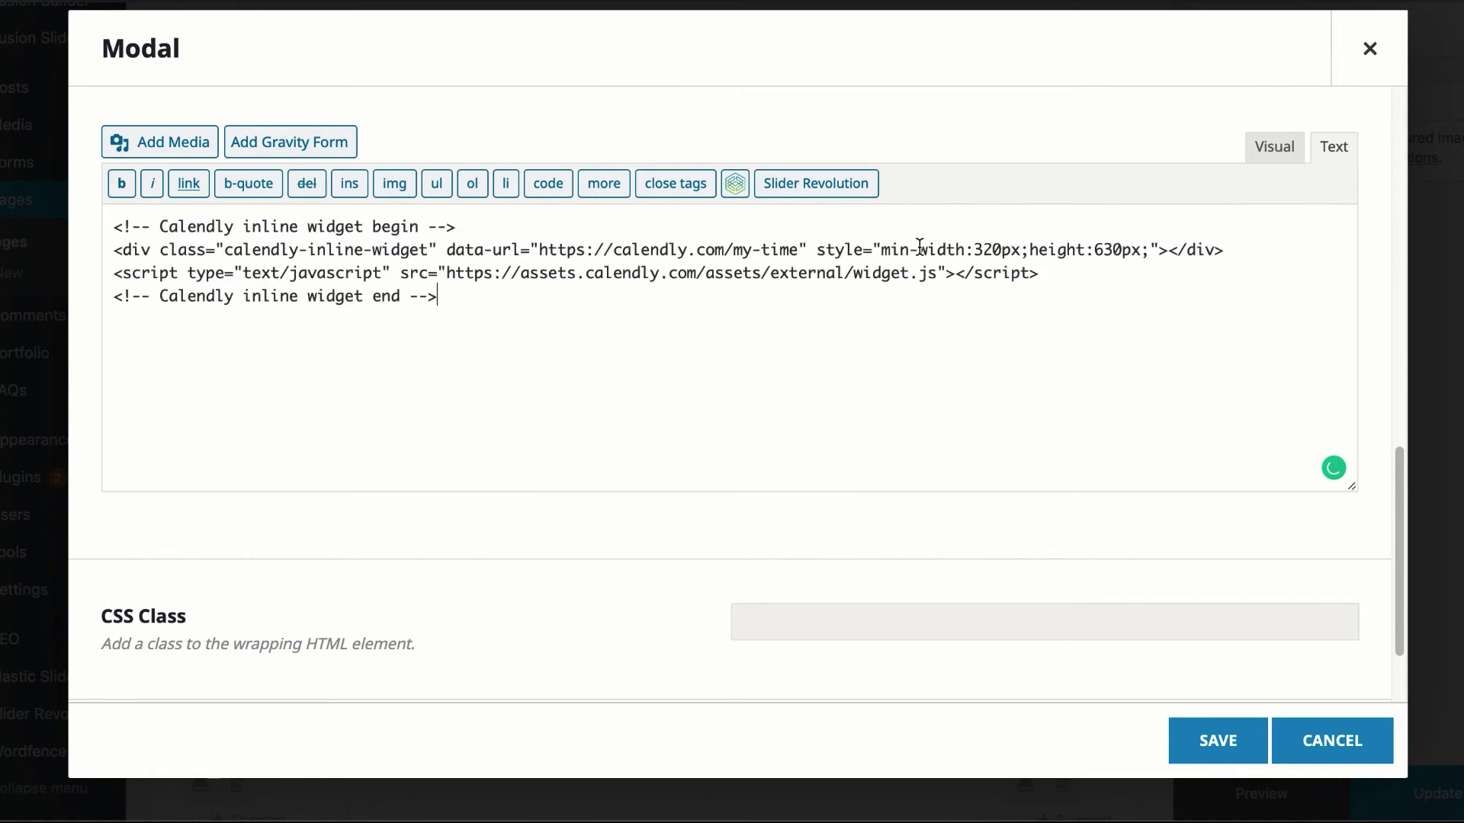
Give the modal CSS class 'book-now', save it, and update the Home page.
scroll(651, 452, "down", 3)
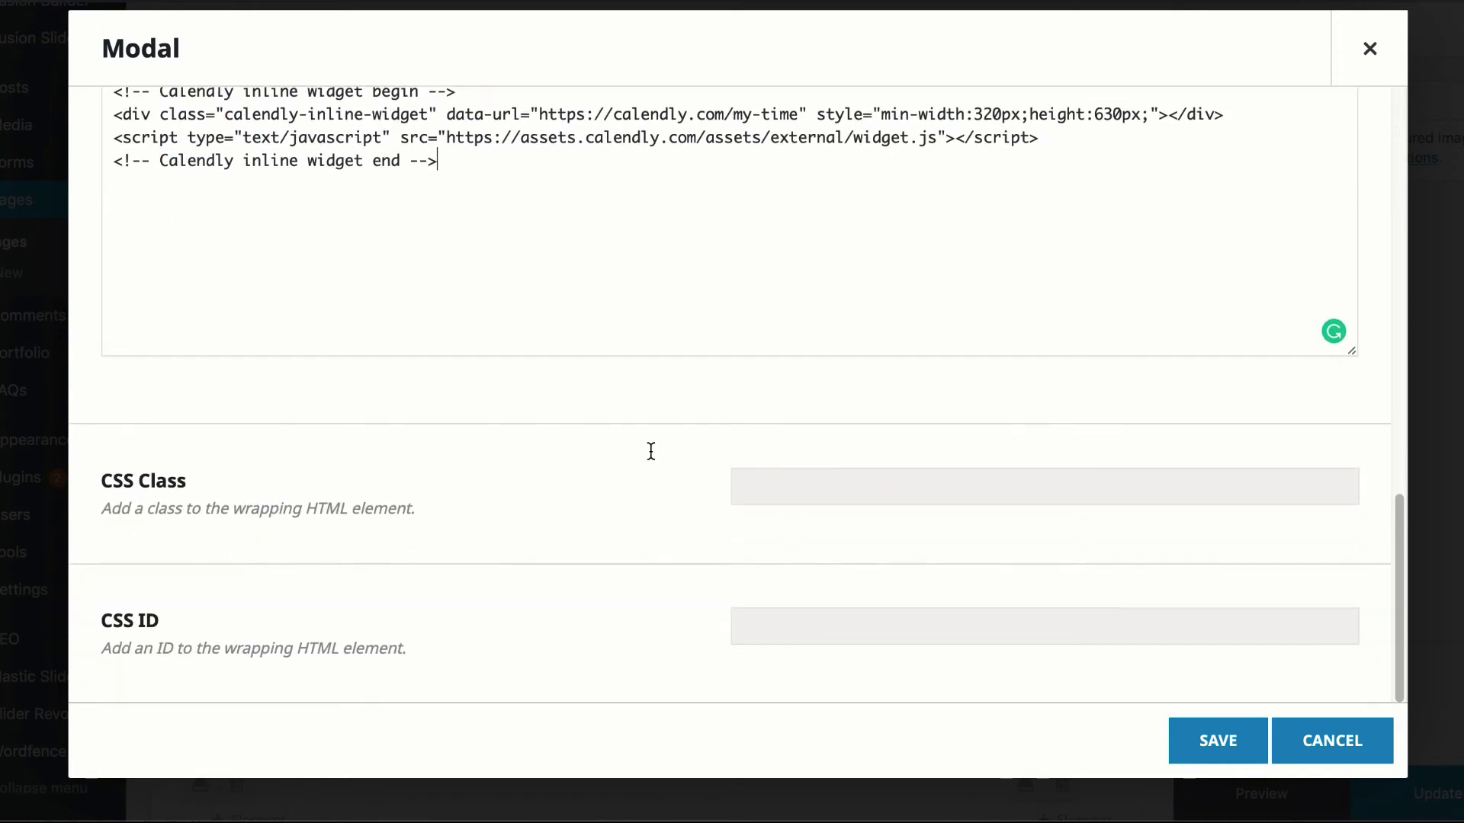
left_click(842, 497)
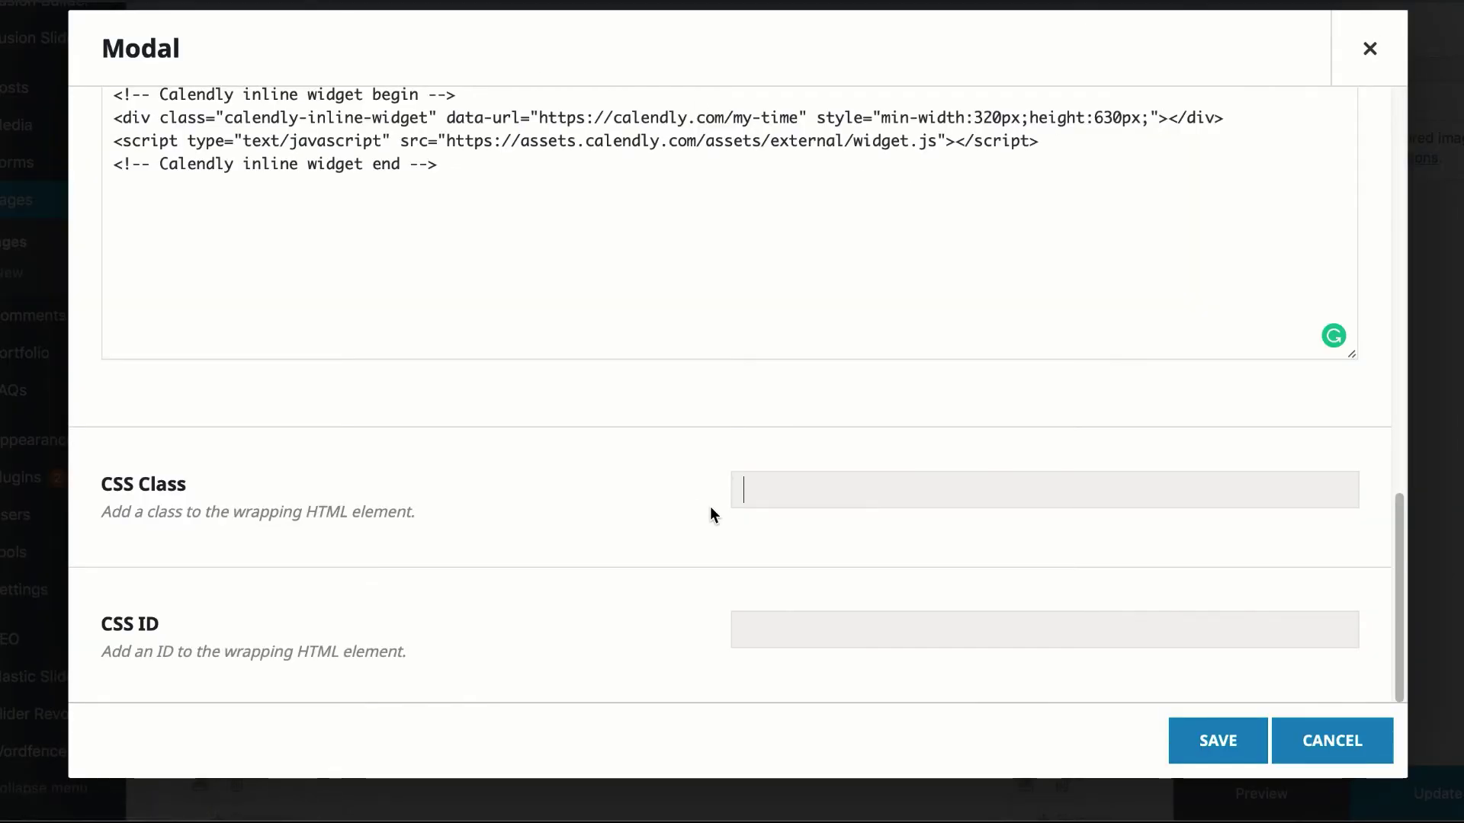
type("book-")
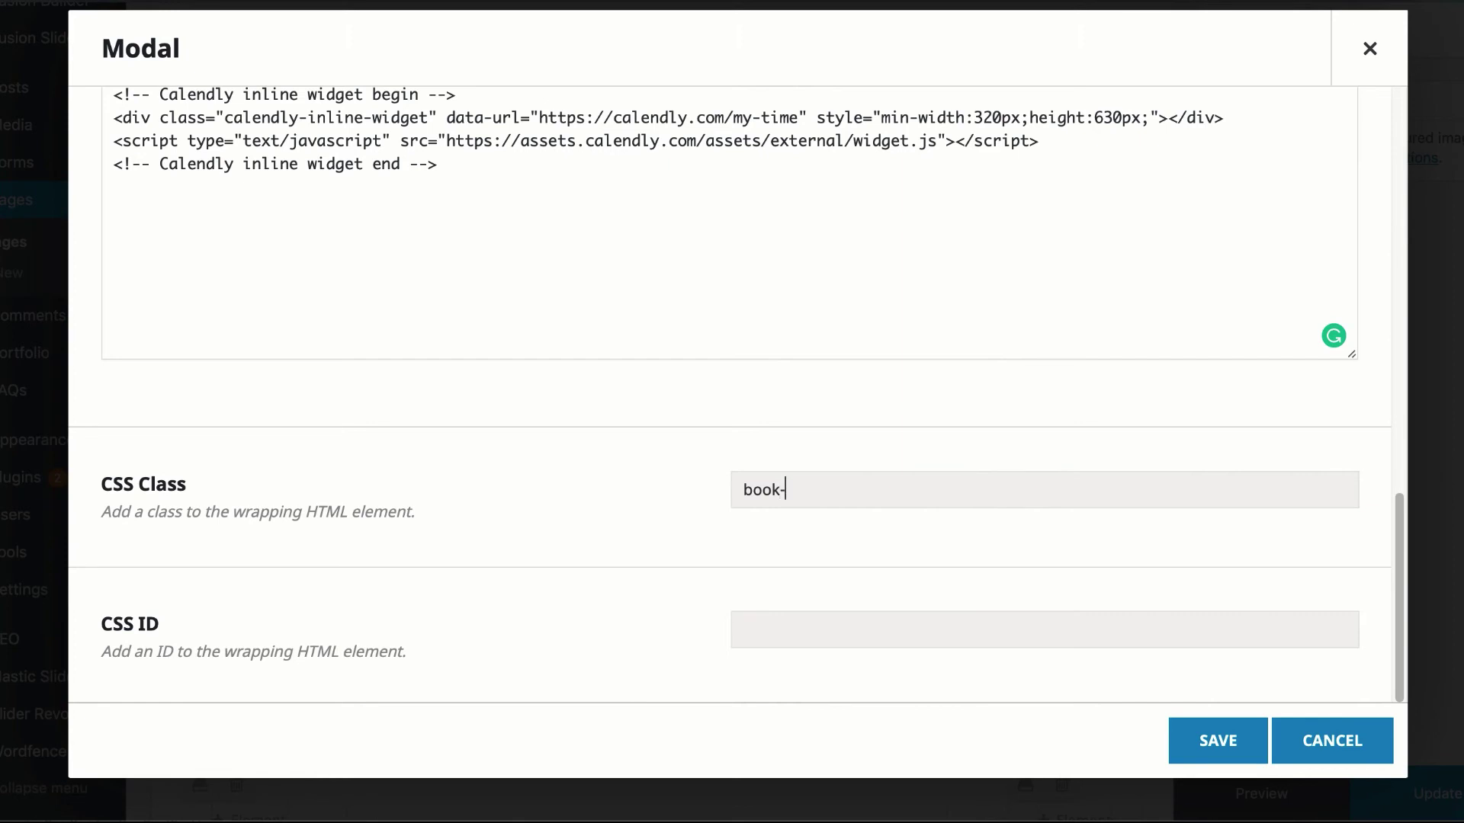
type("now")
left_click(1216, 741)
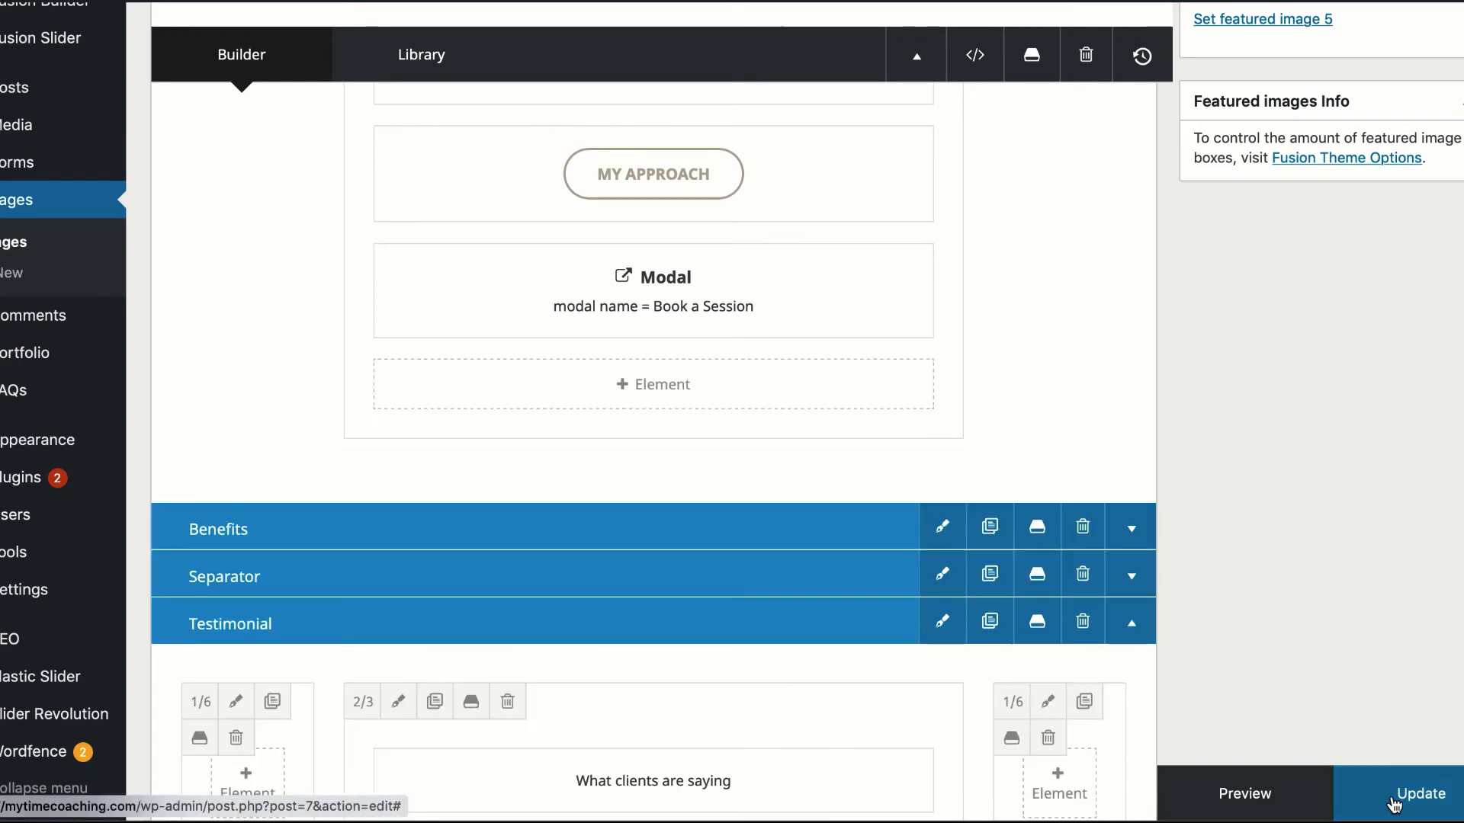
left_click(1406, 801)
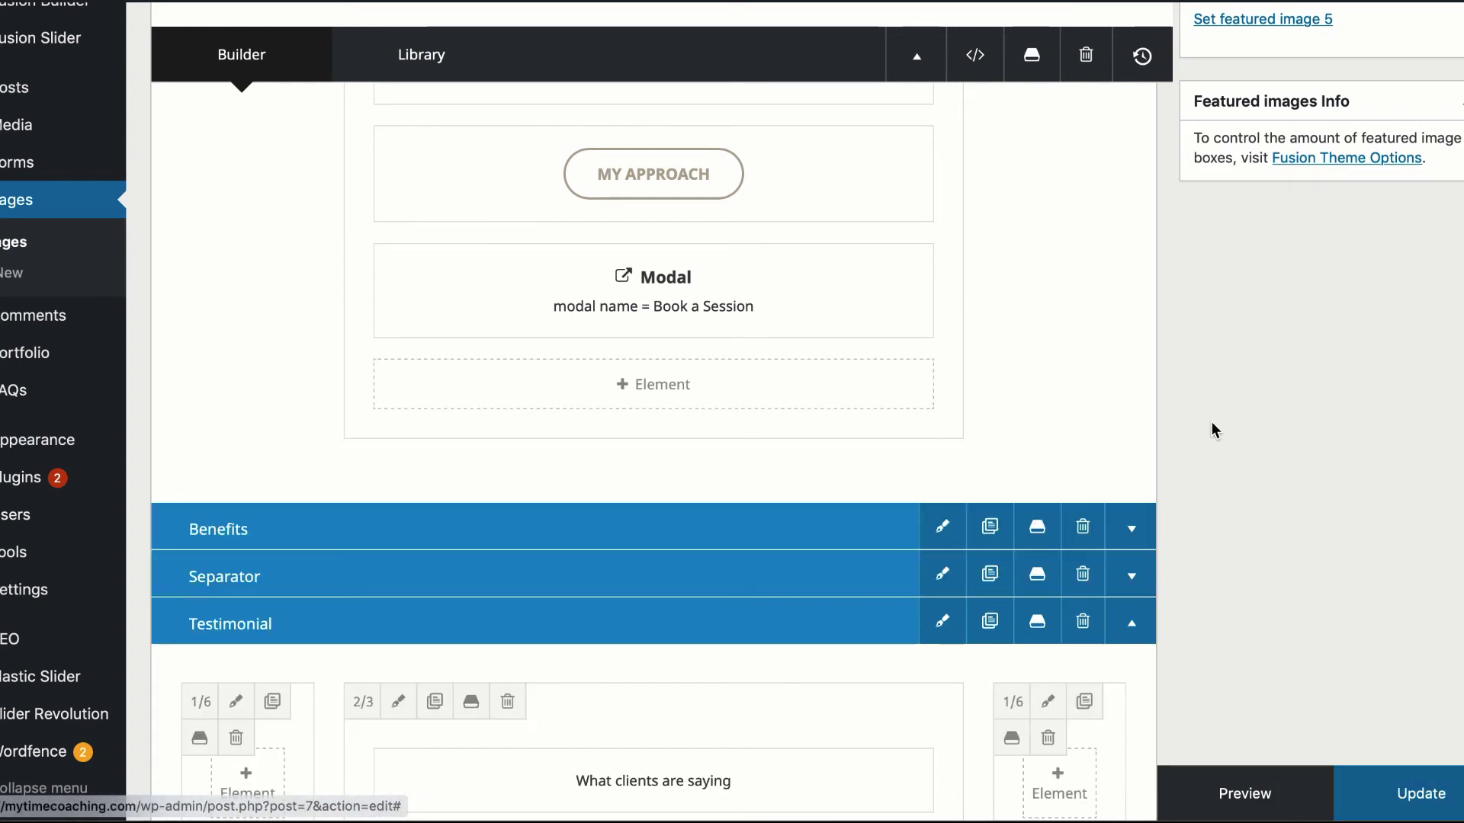
left_click(29, 35)
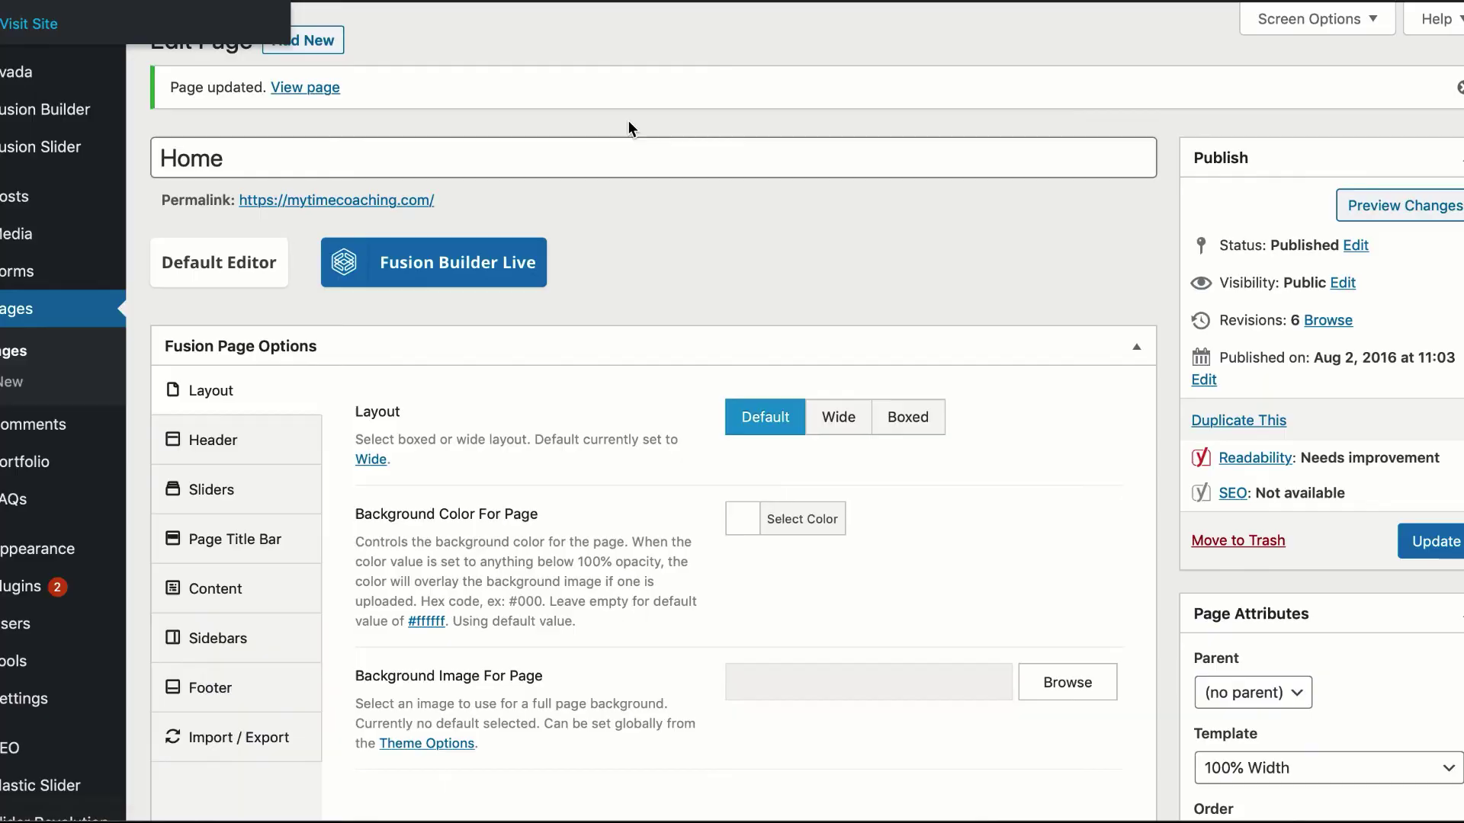